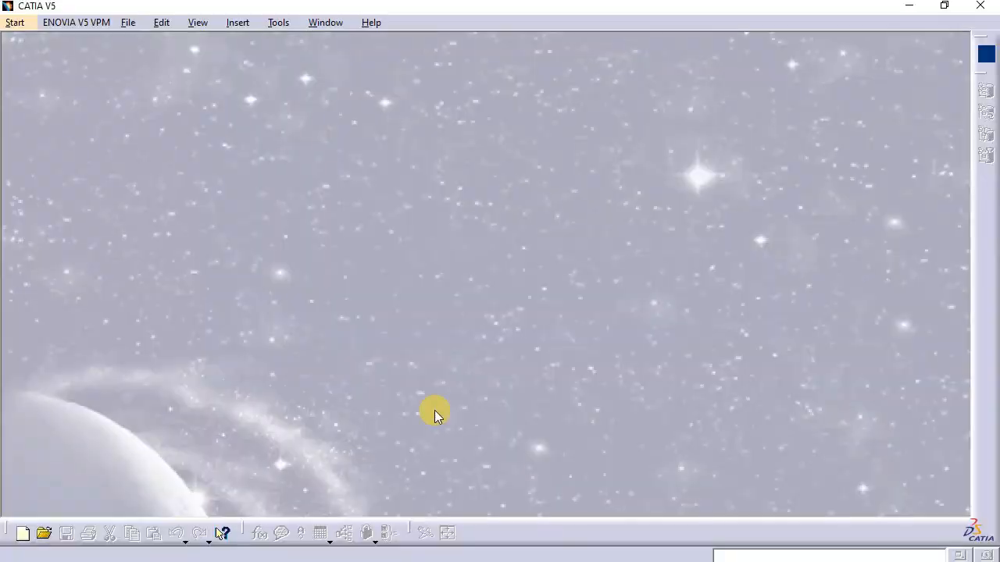
Create a new product in the Assembly Design workbench
left_click(16, 22)
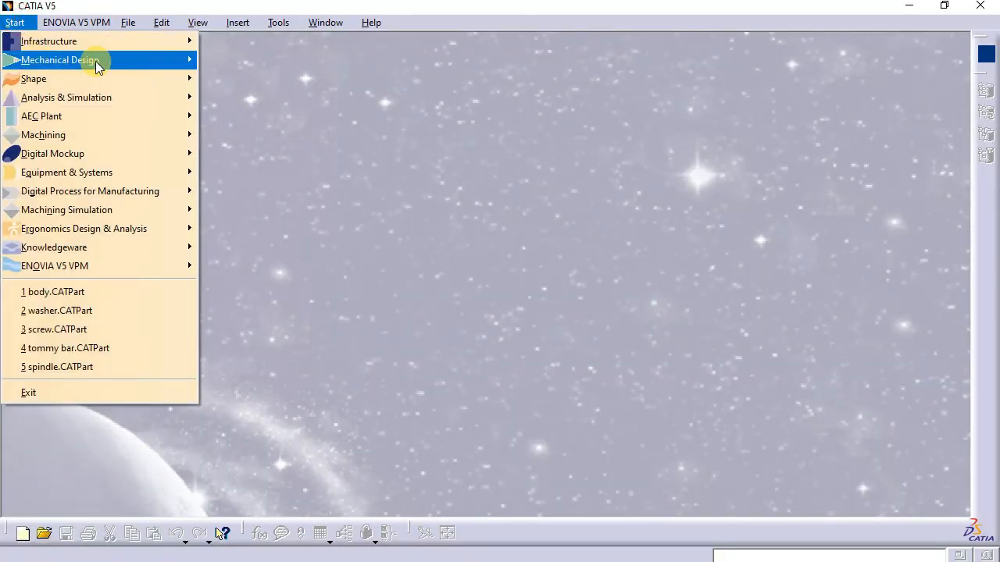
mouse_move(101, 60)
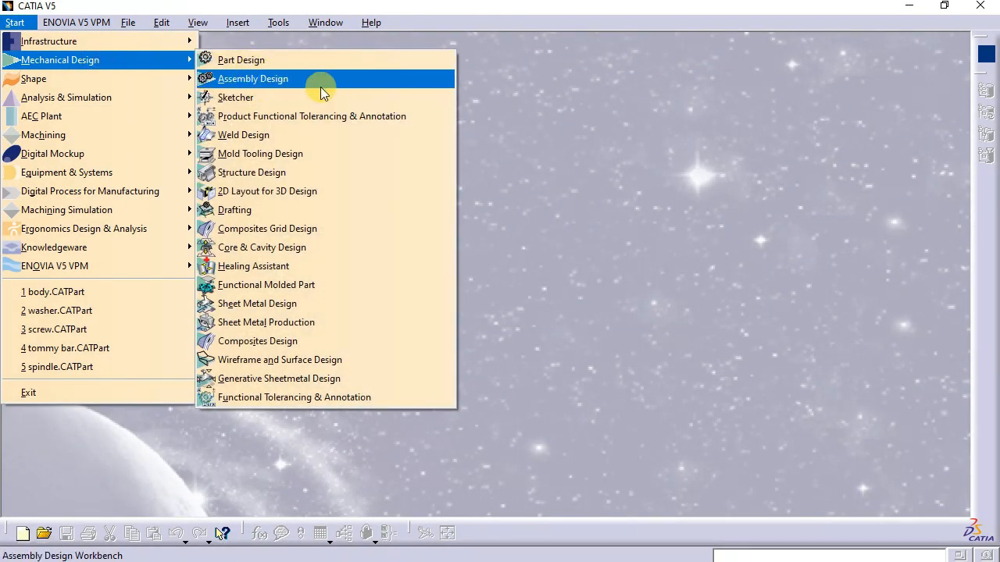
left_click(300, 86)
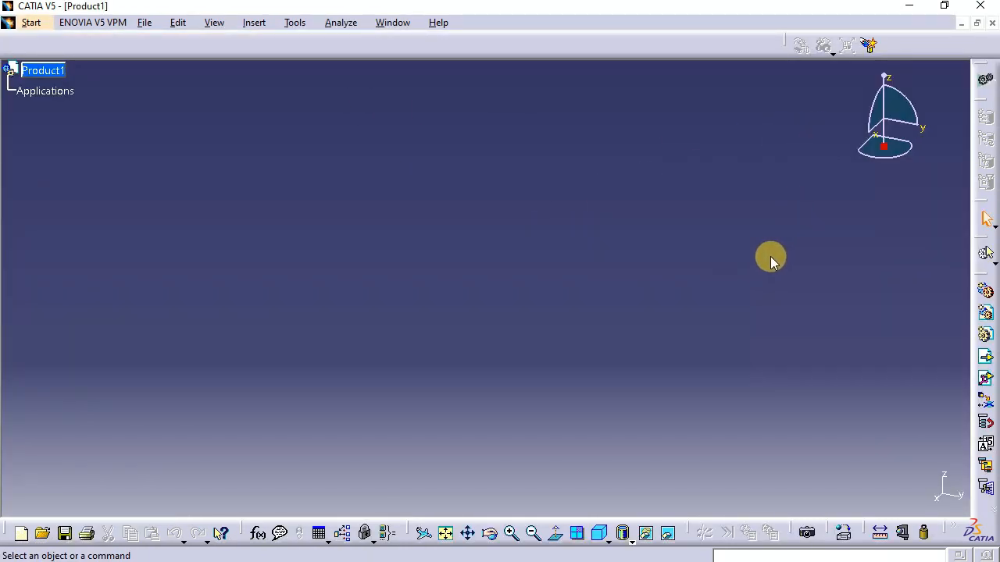
Insert the existing body, cup, nut, screw, spindle, tommy bar and washer parts from the Captures folder into Product1
left_click(40, 71)
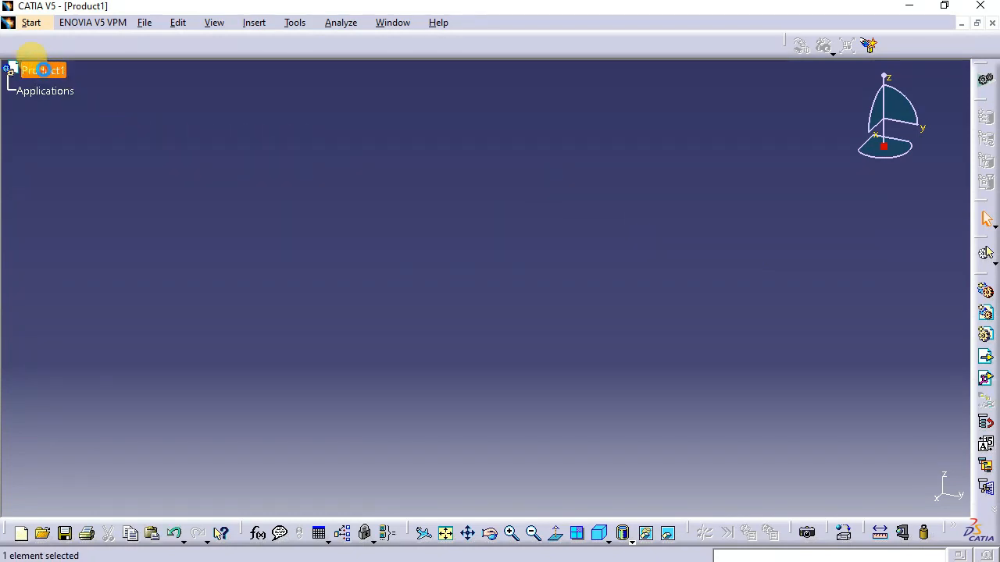
left_click(987, 359)
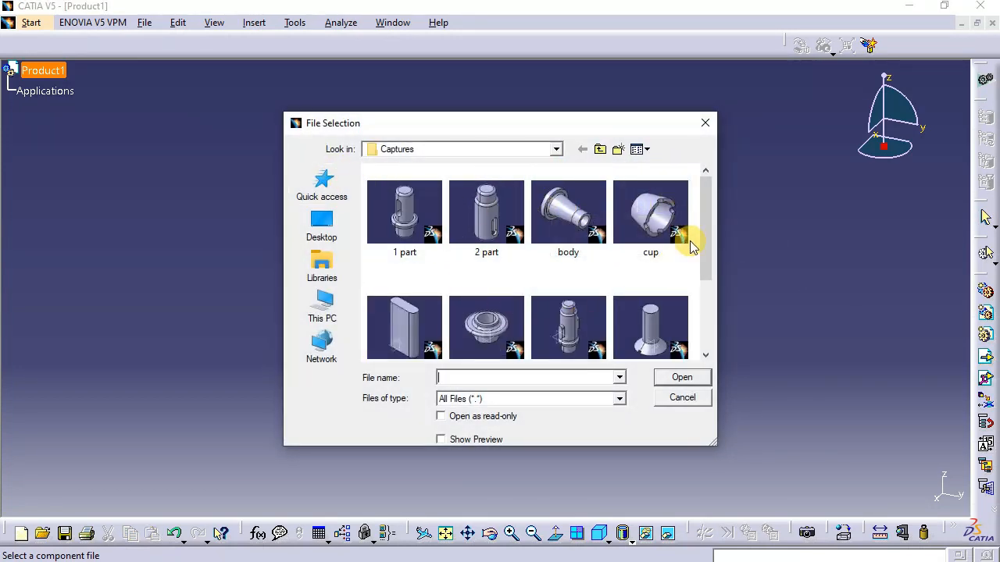
mouse_move(706, 220)
left_mouse_down()
mouse_move(698, 279)
mouse_move(709, 221)
left_mouse_up()
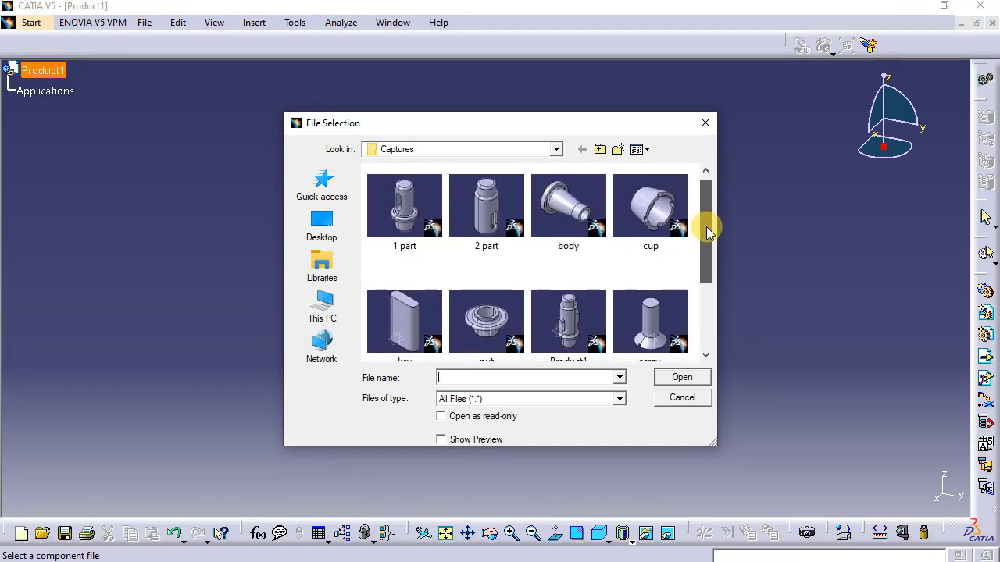
left_click(551, 201)
left_click(640, 215, "ctrl")
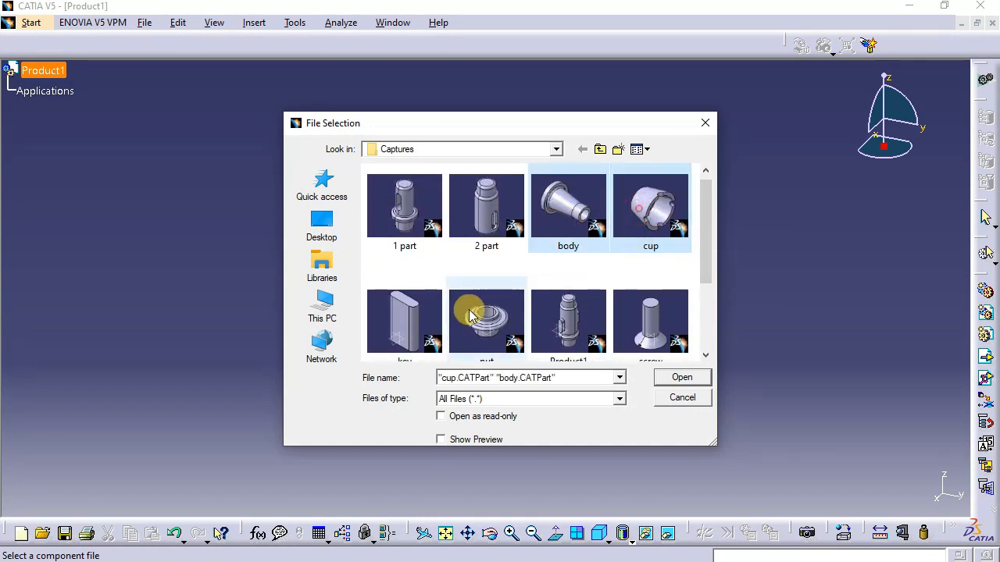
left_click(486, 320, "ctrl")
scroll(707, 305, "down", 2)
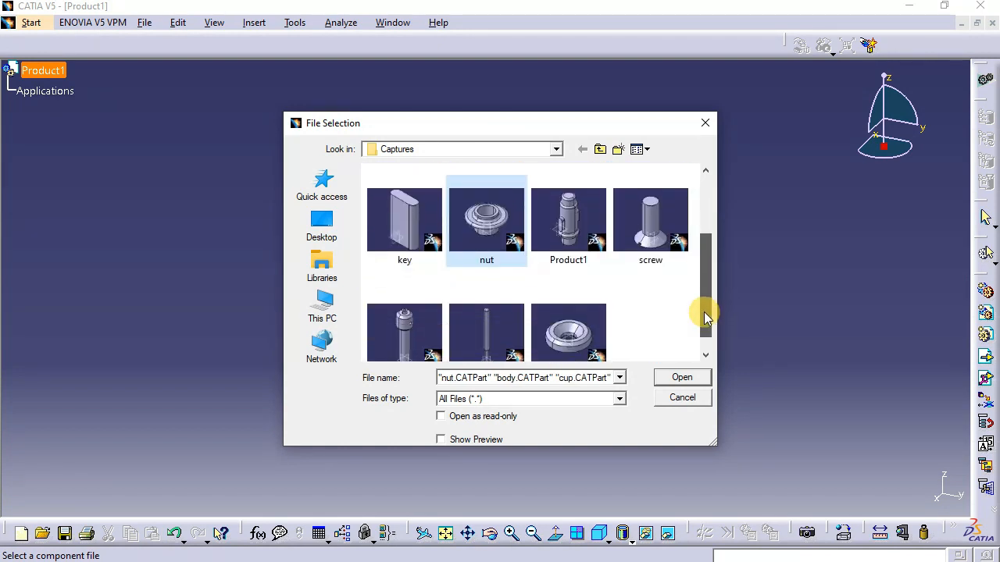
left_click(656, 219, "ctrl")
left_click(398, 332, "ctrl")
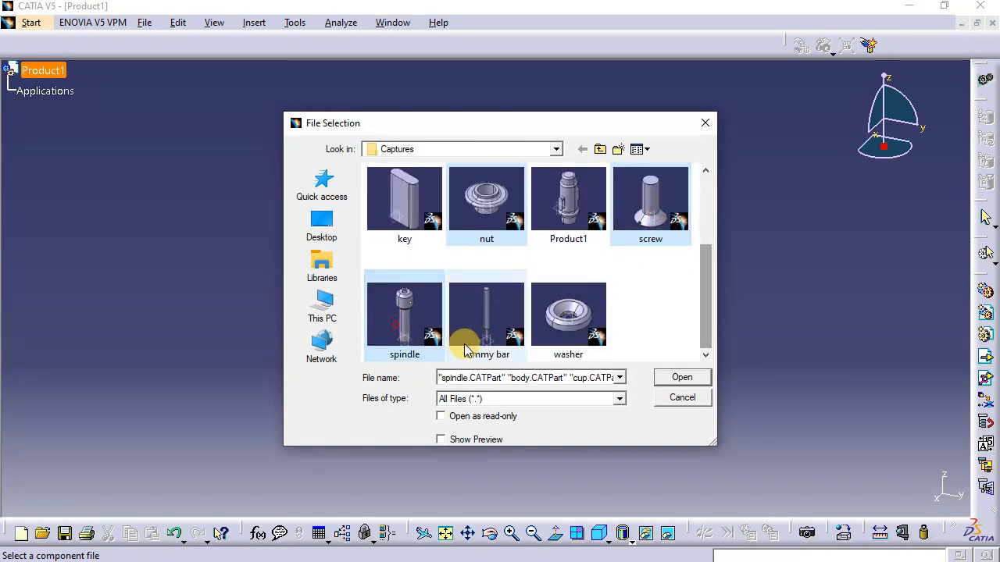
left_click(483, 309, "ctrl")
left_click(563, 344, "ctrl")
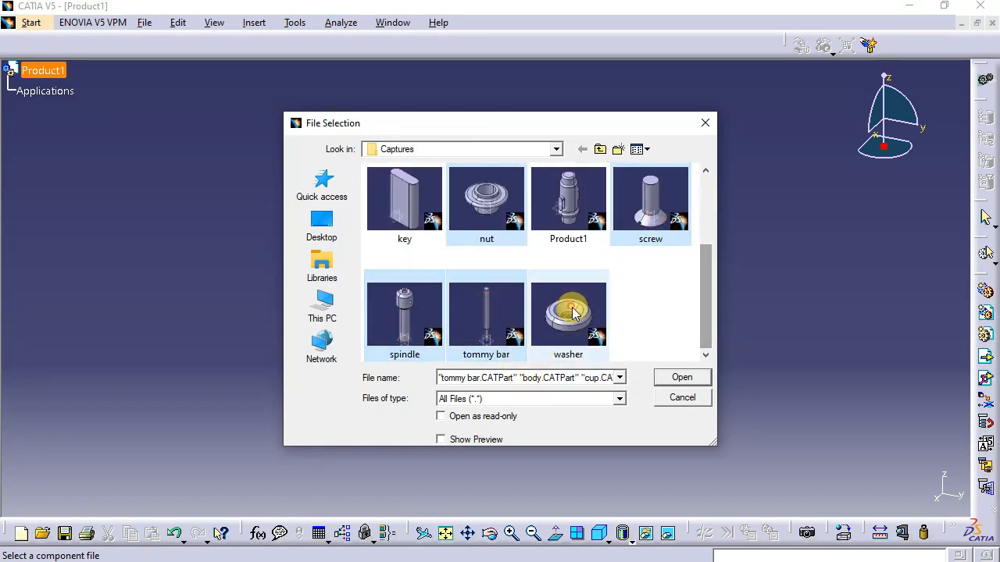
left_click(681, 379)
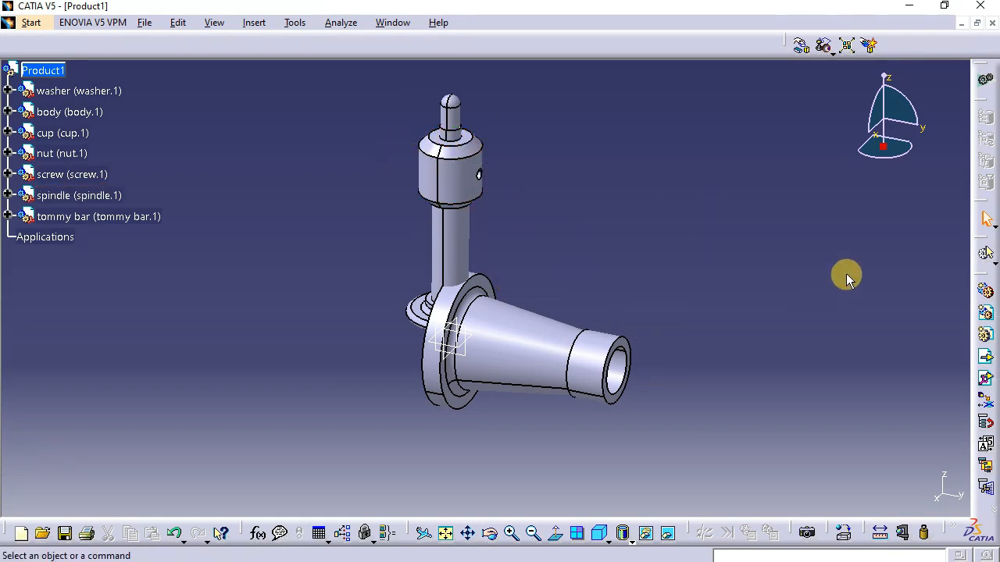
Set the compass to snap automatically to the selected object, then move the body away from the other parts and rotate it upright
right_click(895, 152)
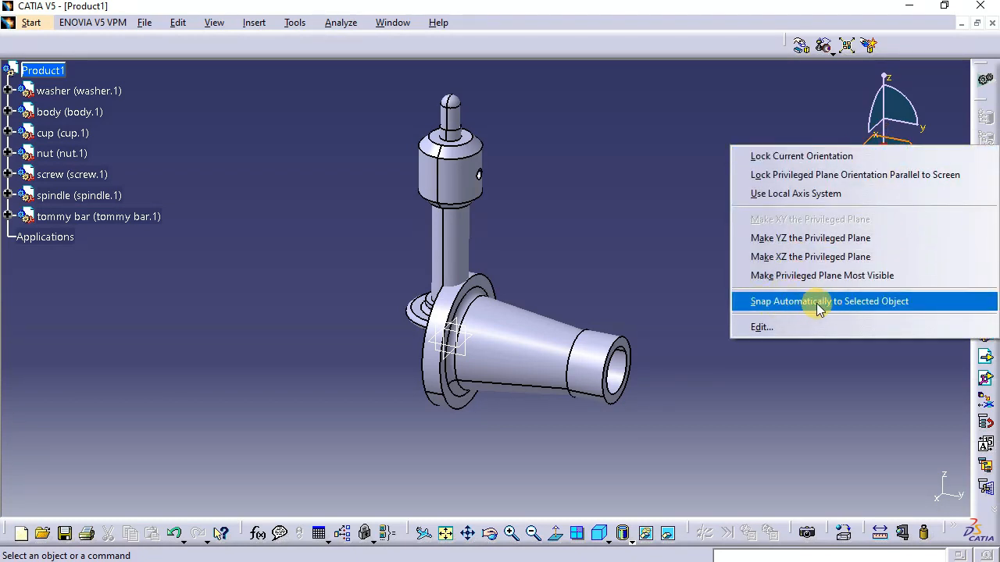
left_click(874, 305)
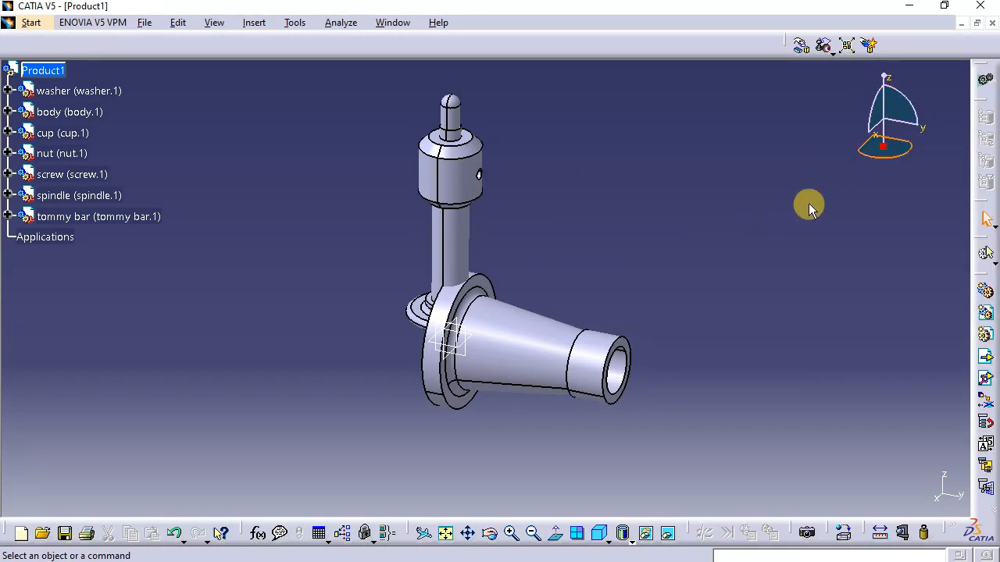
left_click(547, 336)
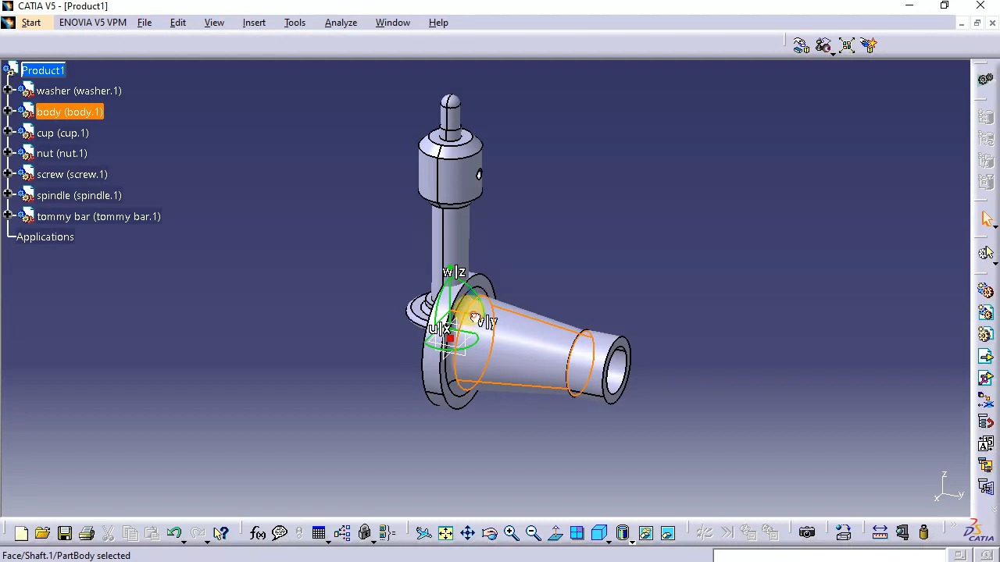
left_click_drag(474, 317, 624, 318)
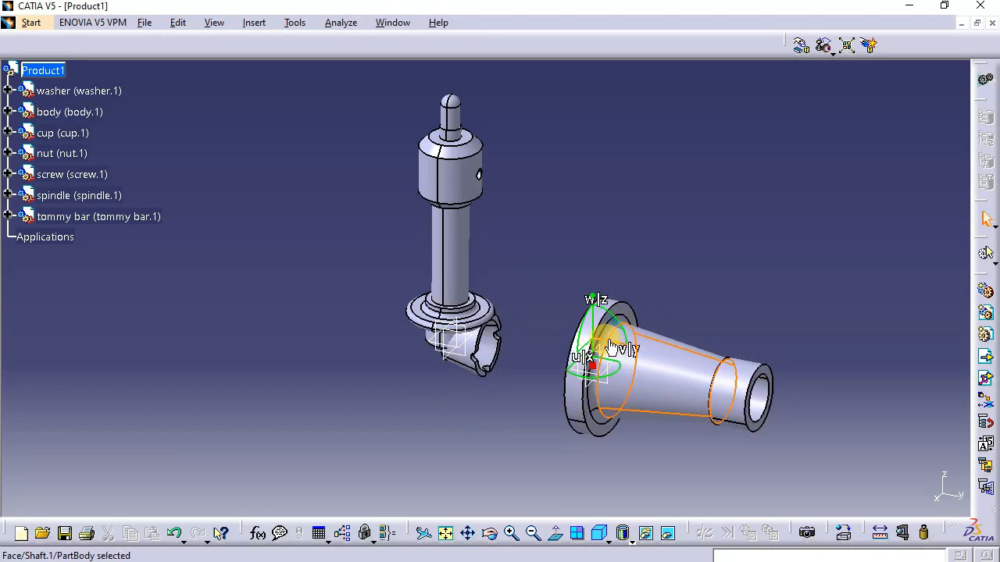
left_click_drag(614, 341, 557, 156)
left_click_drag(661, 228, 712, 488)
Move the cup clear of the stacked parts, rotate it upright with its notched rim up, and place it beyond the body
left_click(460, 355)
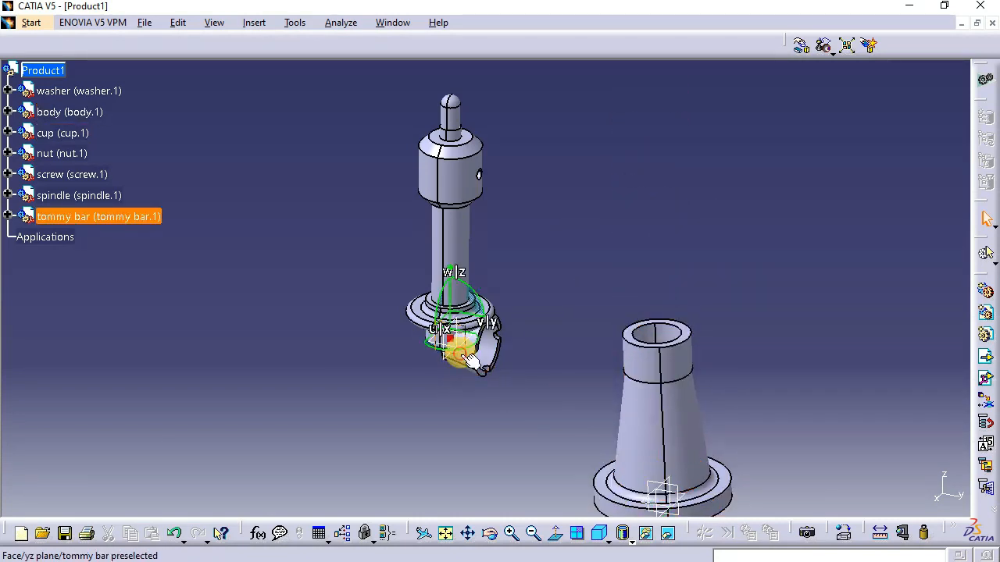
left_click_drag(506, 357, 807, 110)
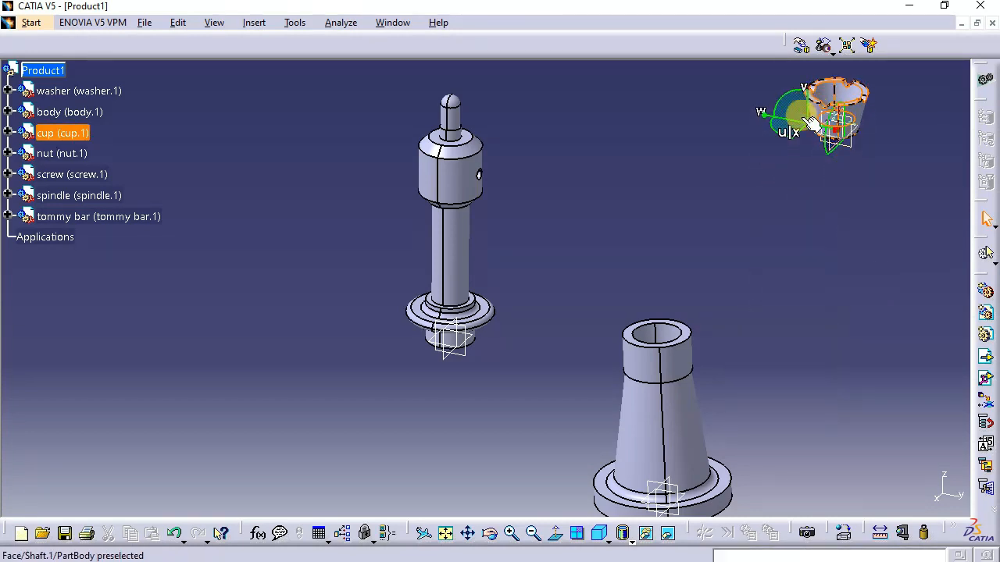
middle_click_drag(707, 246, 737, 152)
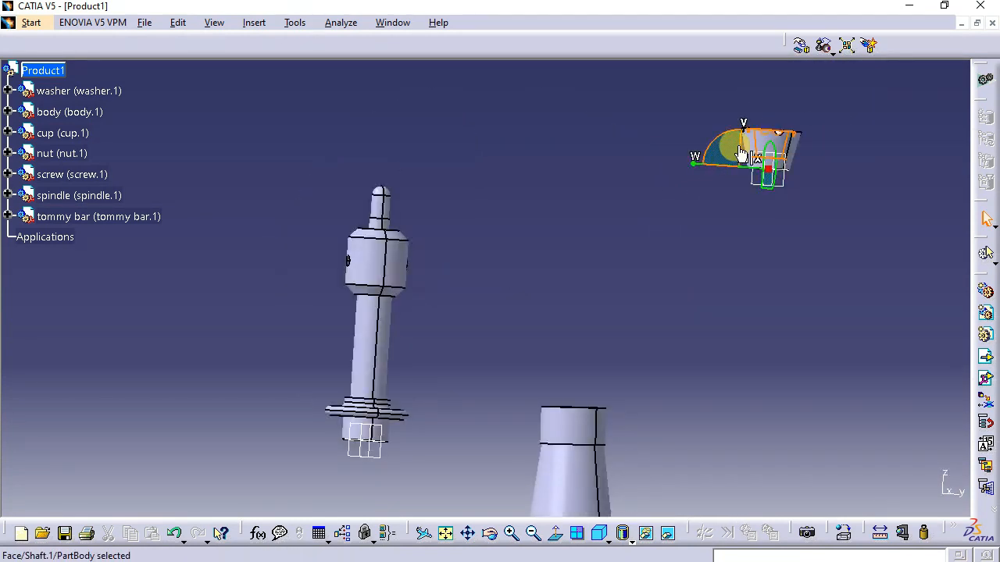
left_click_drag(737, 152, 719, 295)
Pull the spindle off the stacked parts and raise it high above the body
left_click(380, 319)
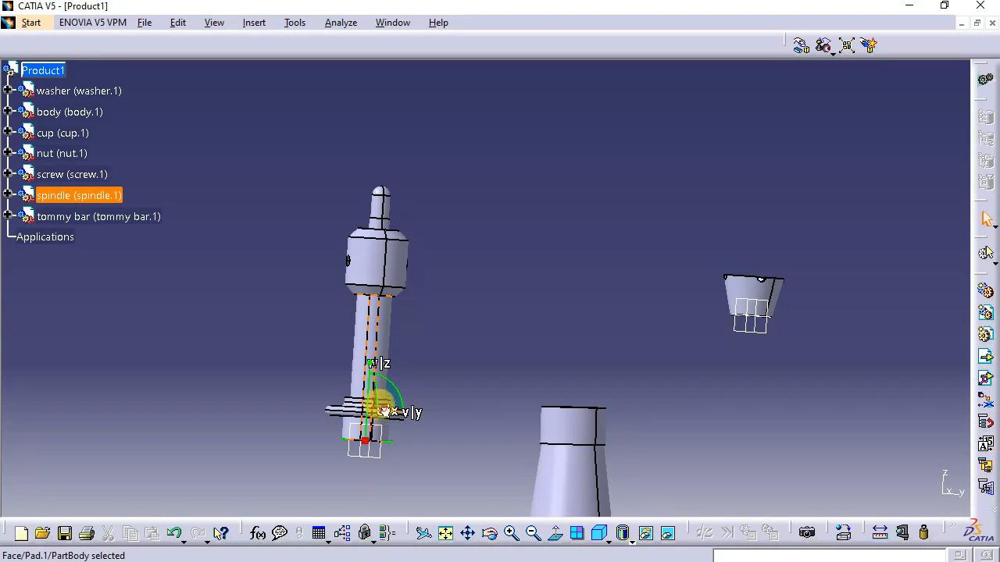
left_click_drag(384, 412, 515, 409)
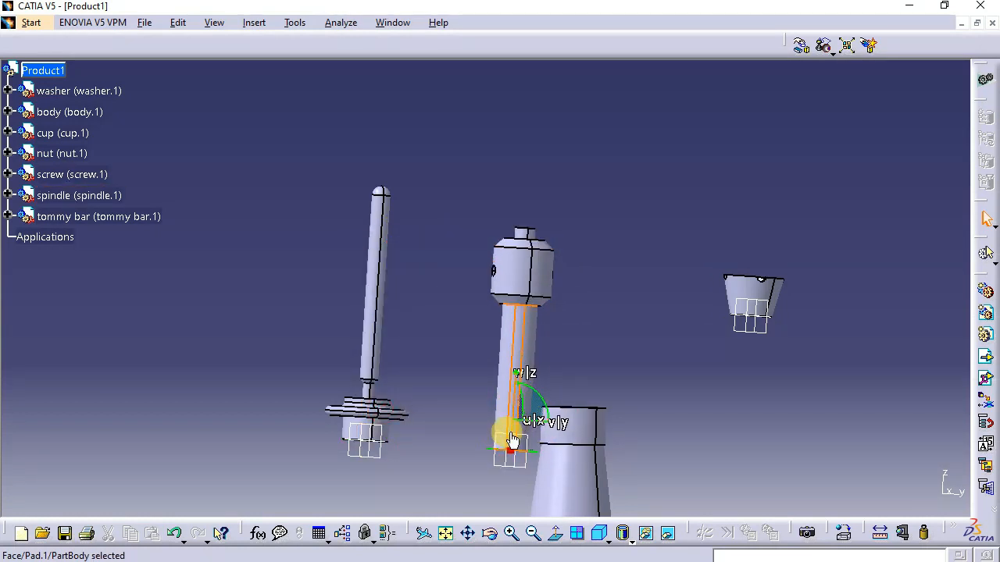
left_click_drag(521, 422, 551, 156)
Move the tommy bar out of the nut to the far side of the body and rotate it to lie horizontally
left_click(391, 274)
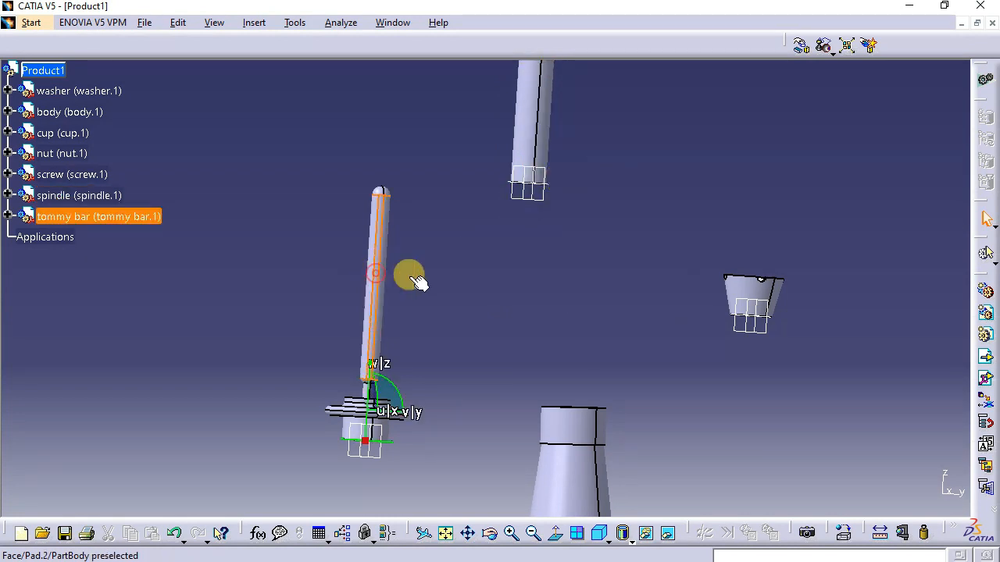
left_click_drag(399, 402, 410, 456)
left_click_drag(583, 445, 951, 447)
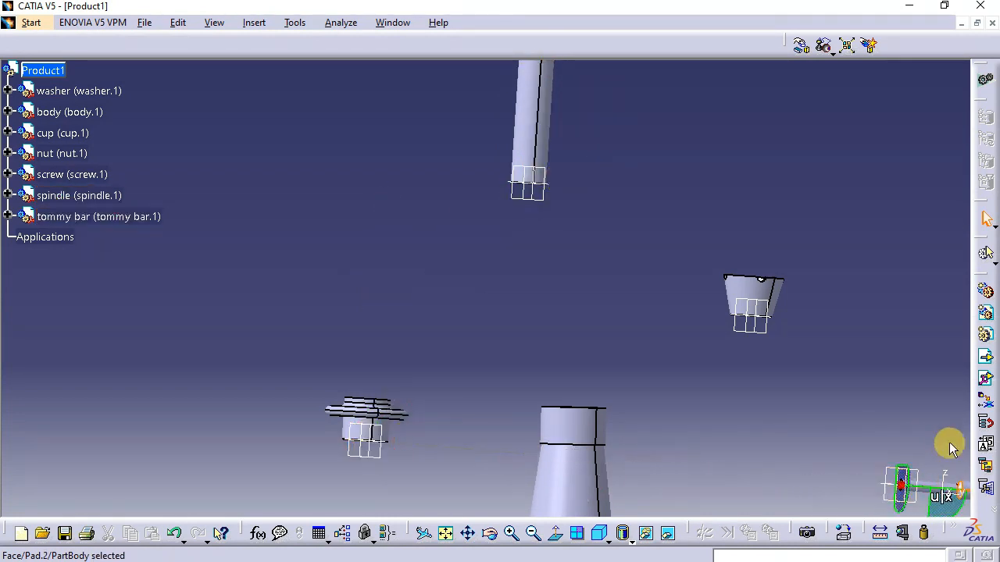
Lift the screw out of the nut, place it above and beside the cup, and flip it so its shank points down
left_click(384, 405)
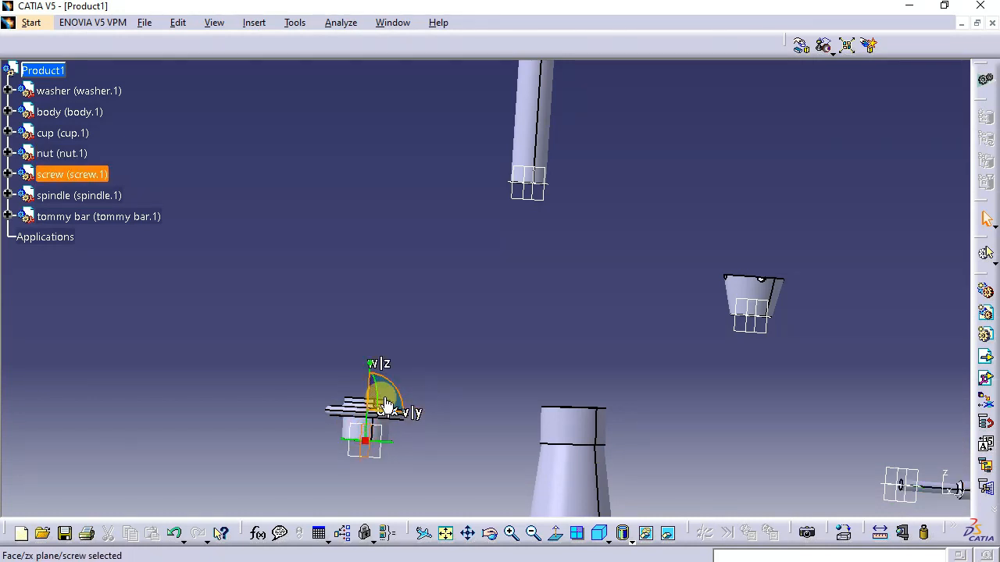
left_click_drag(372, 398, 419, 227)
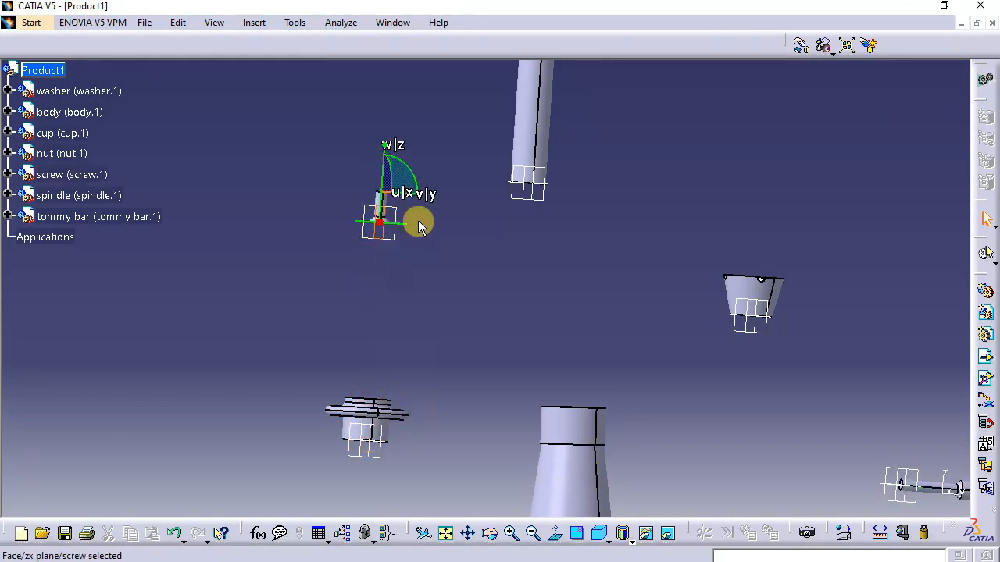
left_click_drag(399, 165, 855, 250)
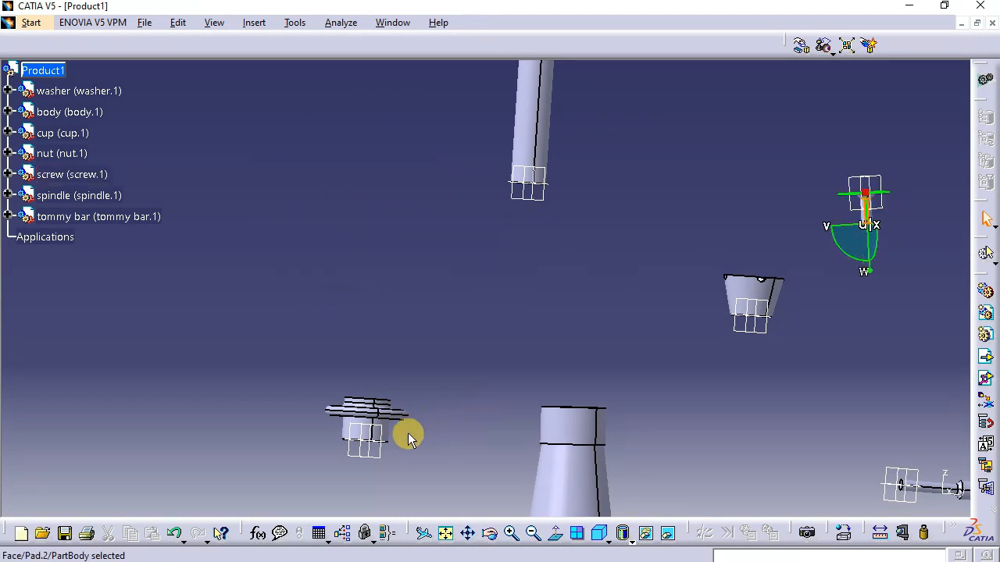
Raise the nut off the washer, then move the washer well above the nut so both parts stand apart
left_click(357, 422)
left_click_drag(371, 402, 393, 239)
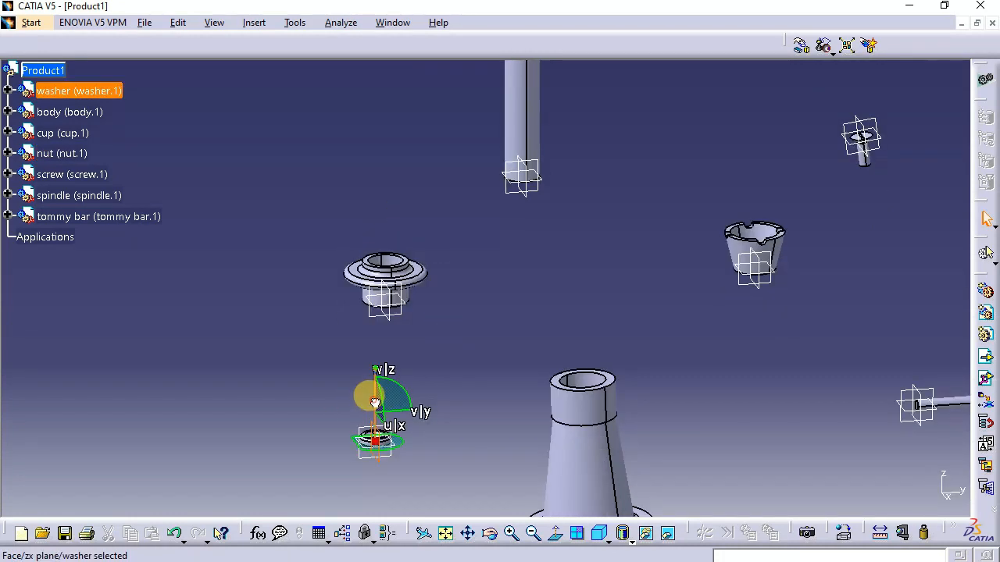
left_click_drag(375, 400, 344, 107)
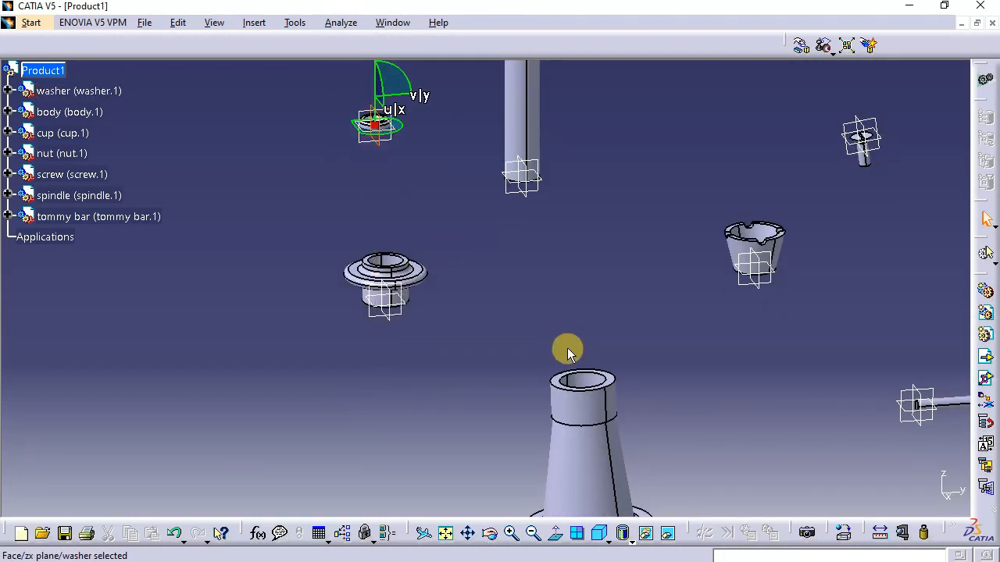
Snap the circular edge of the nut's lower bore to the body's top bore edge so both parts are coaxial
middle_click_drag(569, 350, 527, 251)
middle_click_drag(467, 311, 467, 181)
middle_click_drag(556, 213, 365, 299)
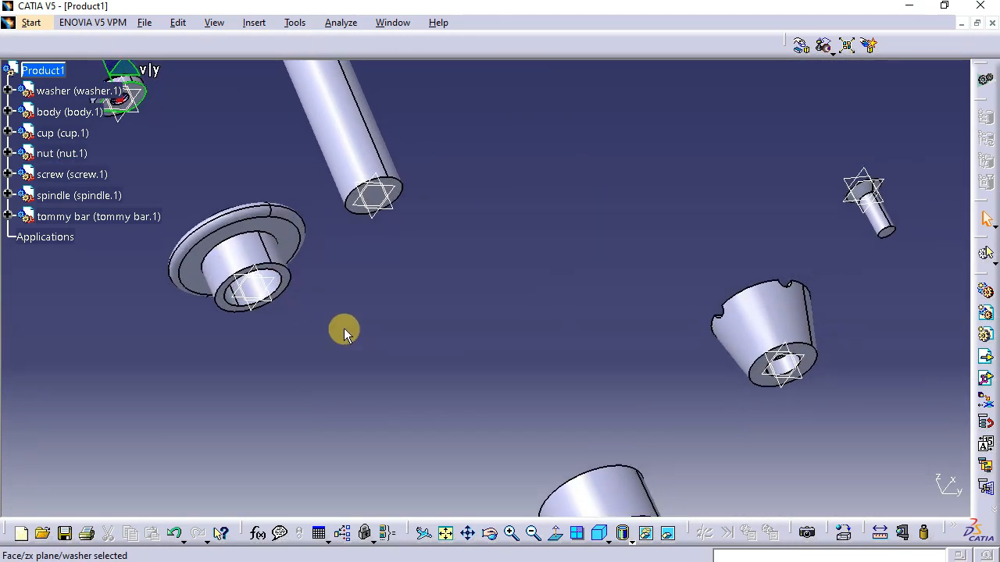
left_click(825, 49)
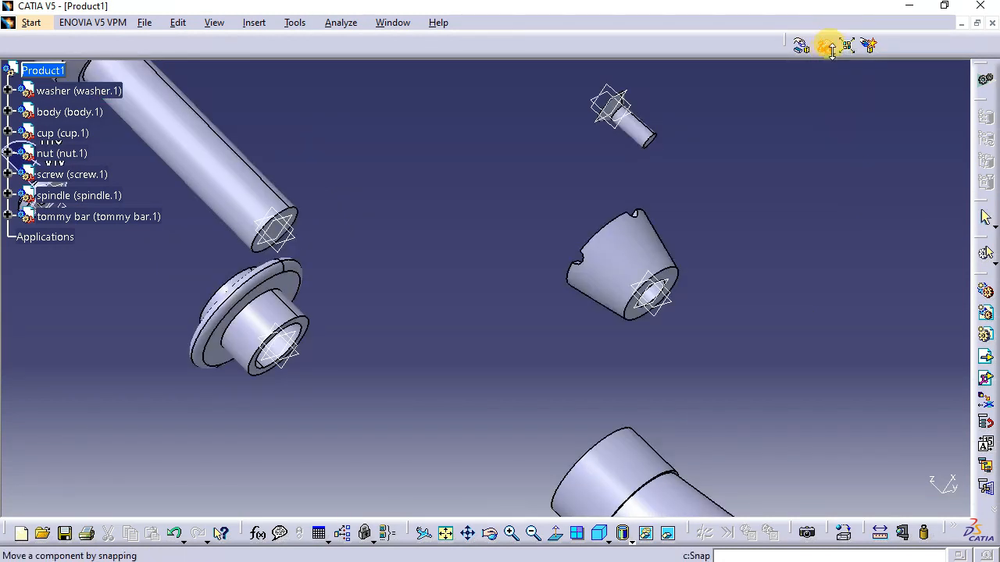
left_click(299, 325)
middle_click_drag(464, 332, 542, 355)
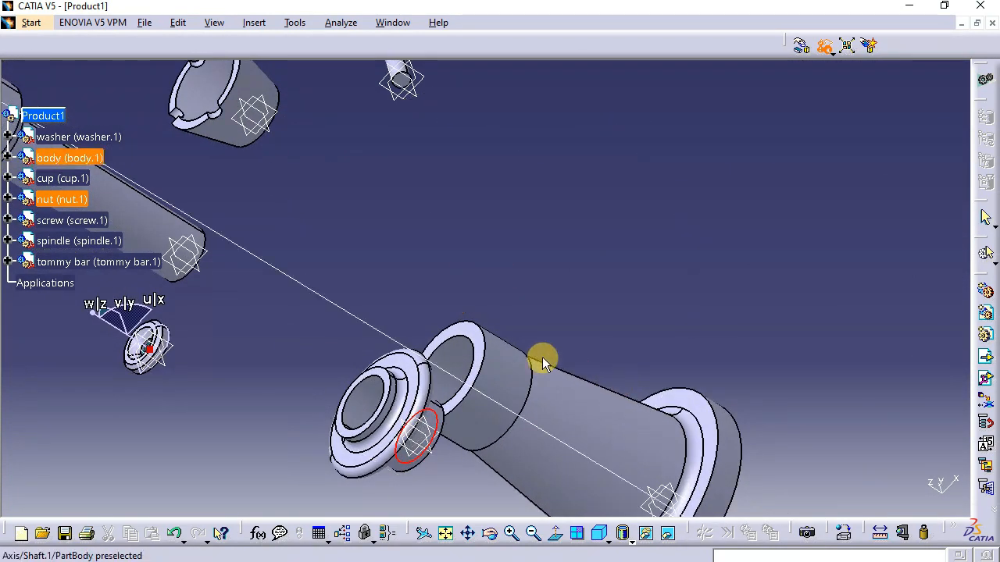
left_click(466, 341)
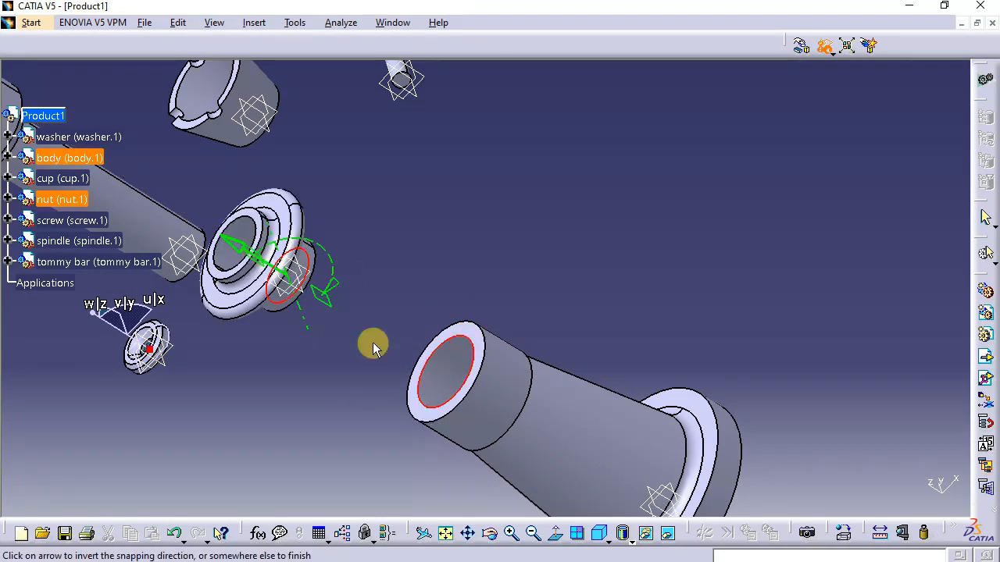
middle_click_drag(368, 342, 494, 393)
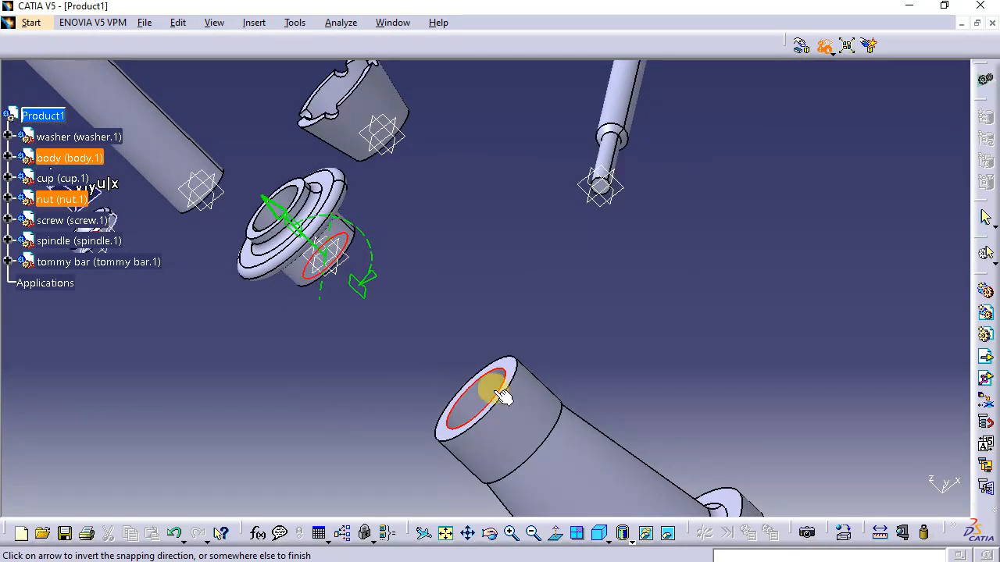
middle_click_drag(328, 274, 569, 270)
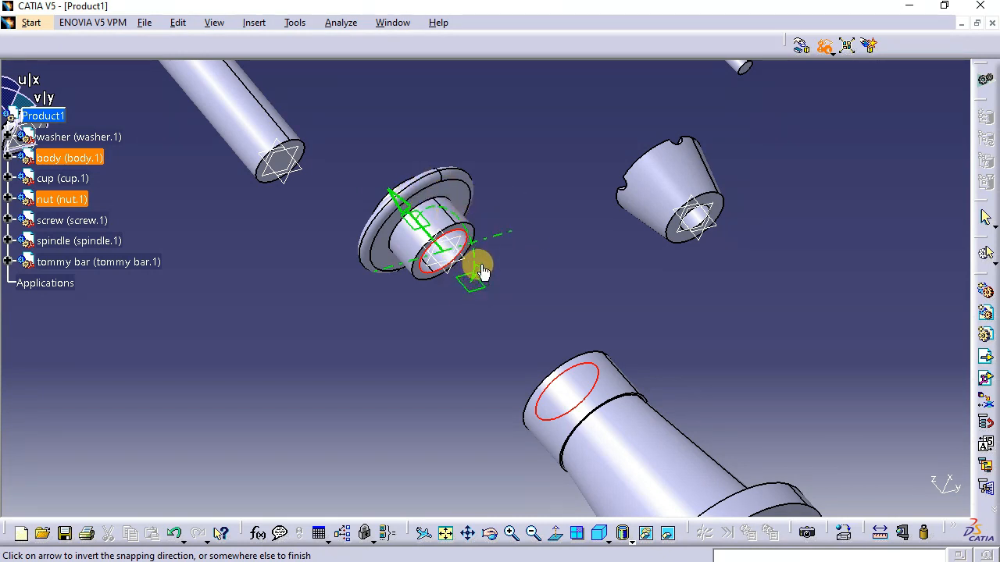
middle_click_drag(513, 236, 404, 221)
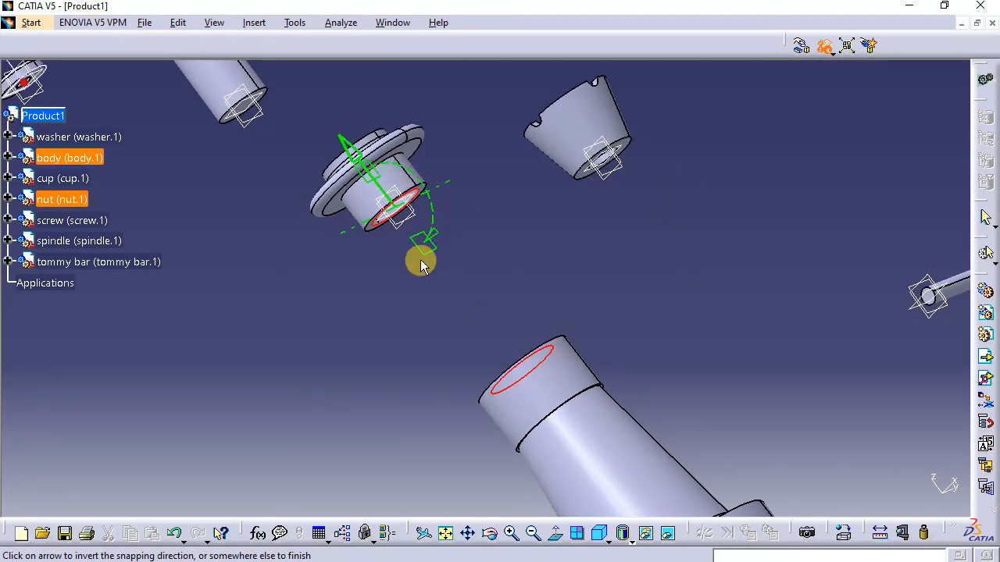
middle_click(495, 272)
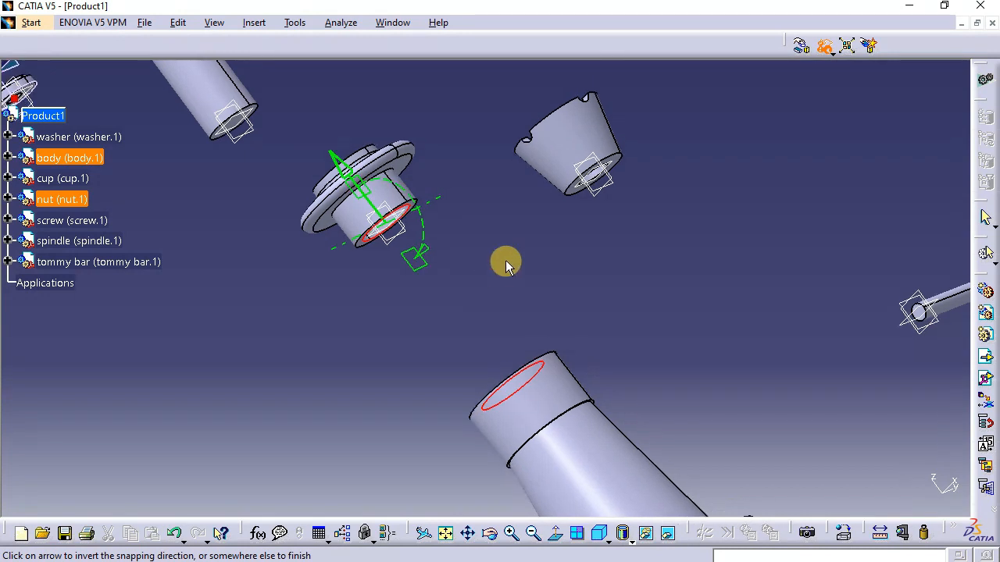
left_click(745, 226)
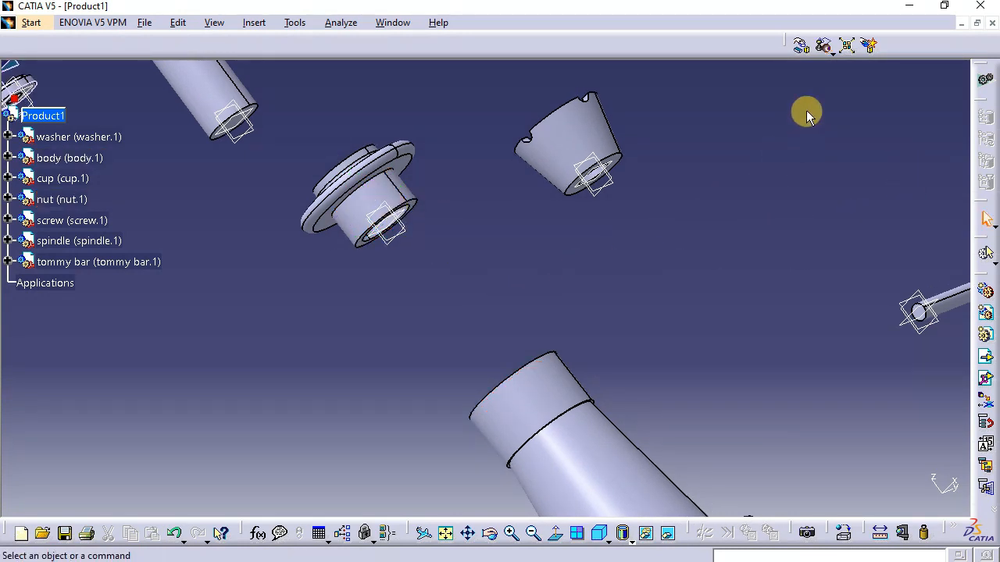
Snap the underside of the nut's flange onto the top face of the body
left_click(825, 49)
middle_click_drag(585, 261, 537, 244)
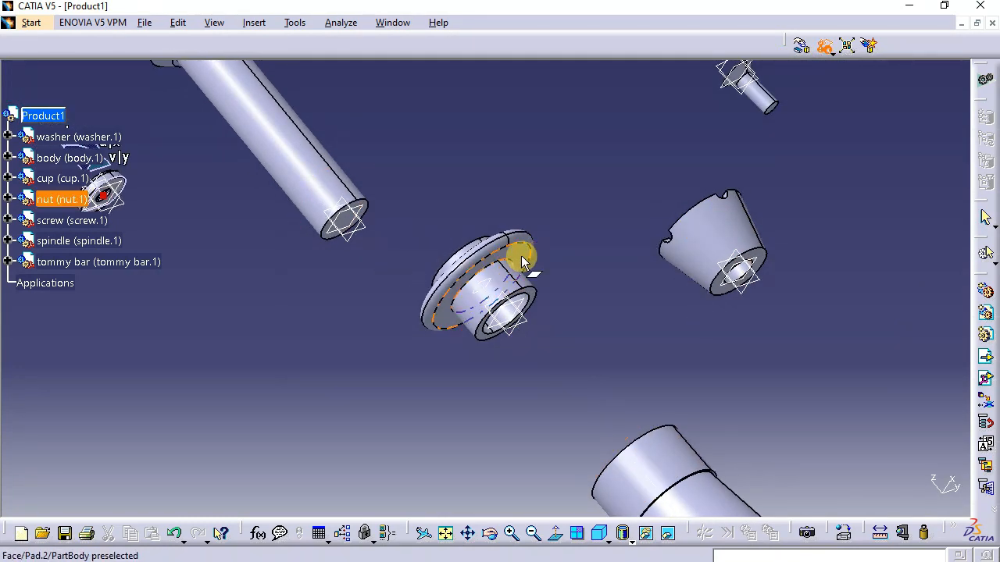
left_click(521, 255)
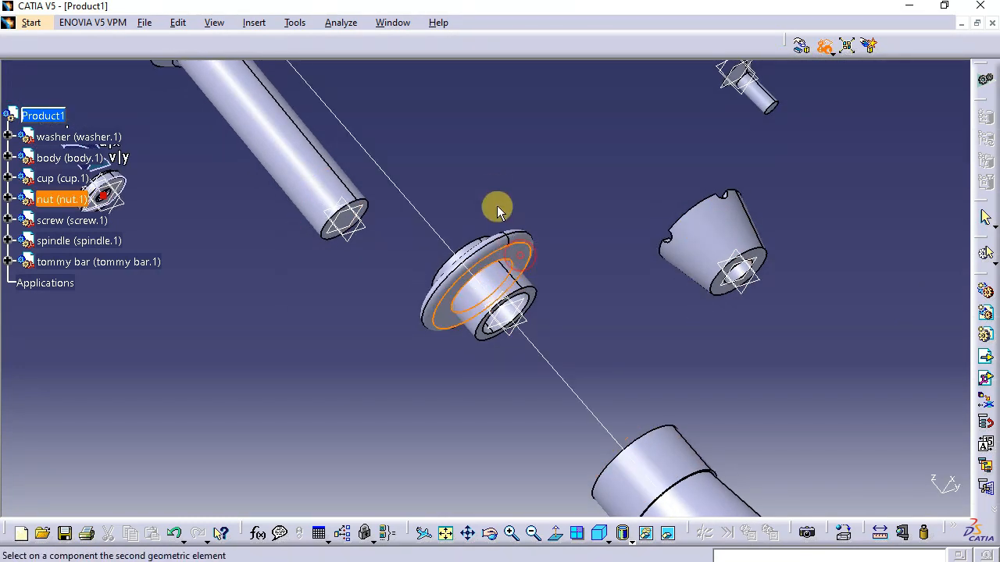
middle_click_drag(497, 206, 698, 486)
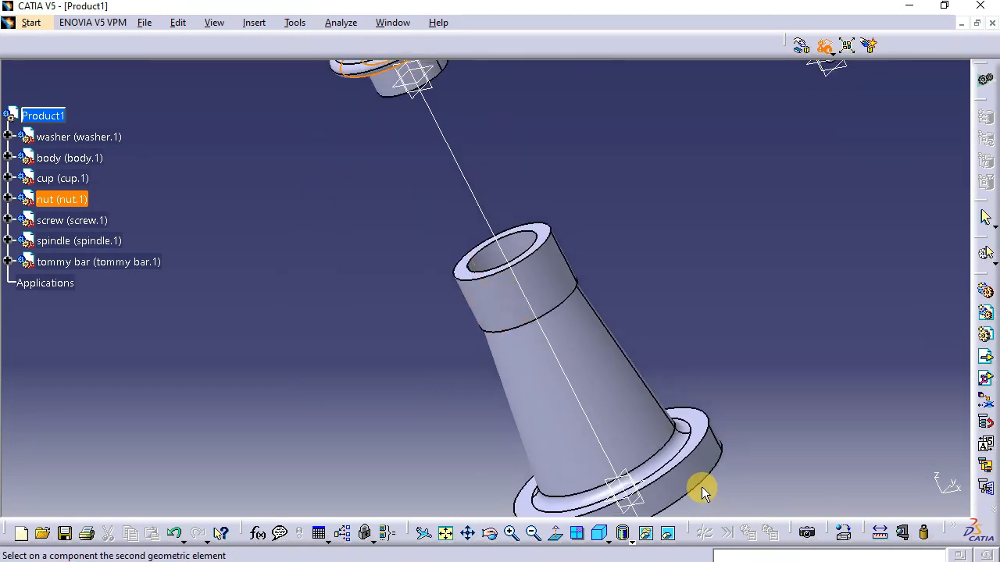
left_click(544, 230)
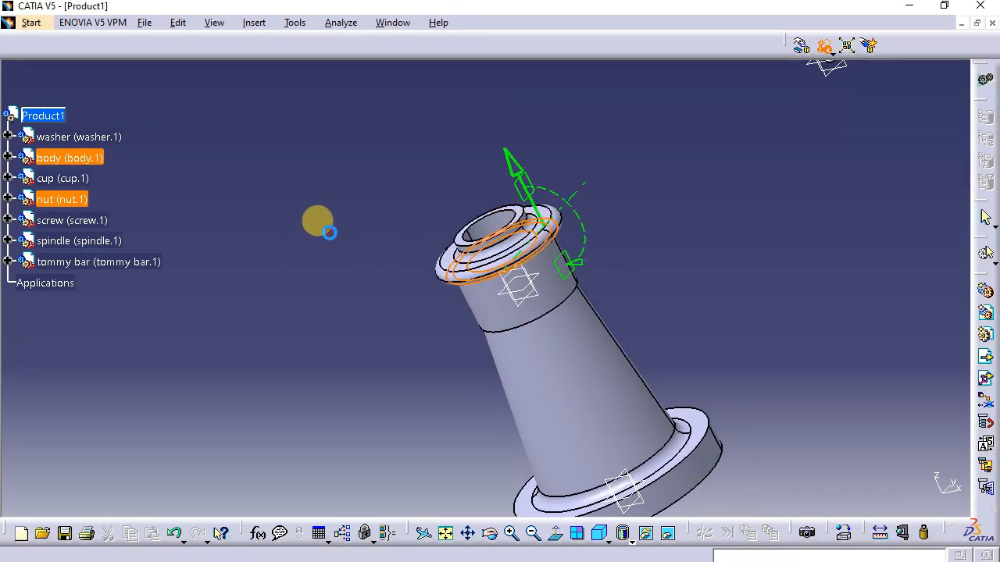
left_click(320, 220)
Snap the spindle's bottom circular edge to the nut's bore edge so the spindle is coaxial with the nut
middle_click_drag(357, 151, 484, 331)
scroll(428, 257, "down", 1)
middle_click(428, 258)
middle_click_drag(423, 189, 788, 72)
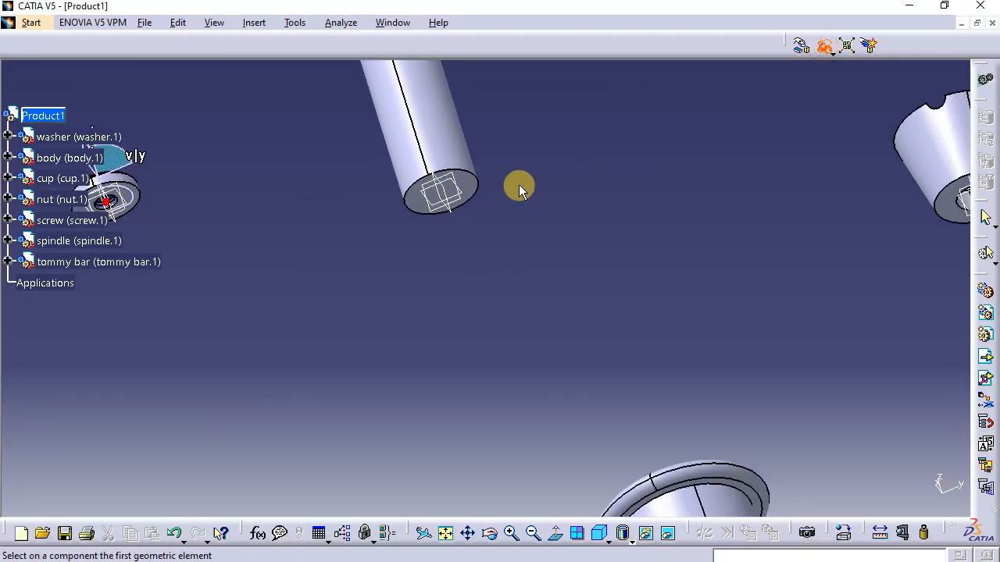
left_click(476, 181)
middle_click_drag(515, 181, 520, 473)
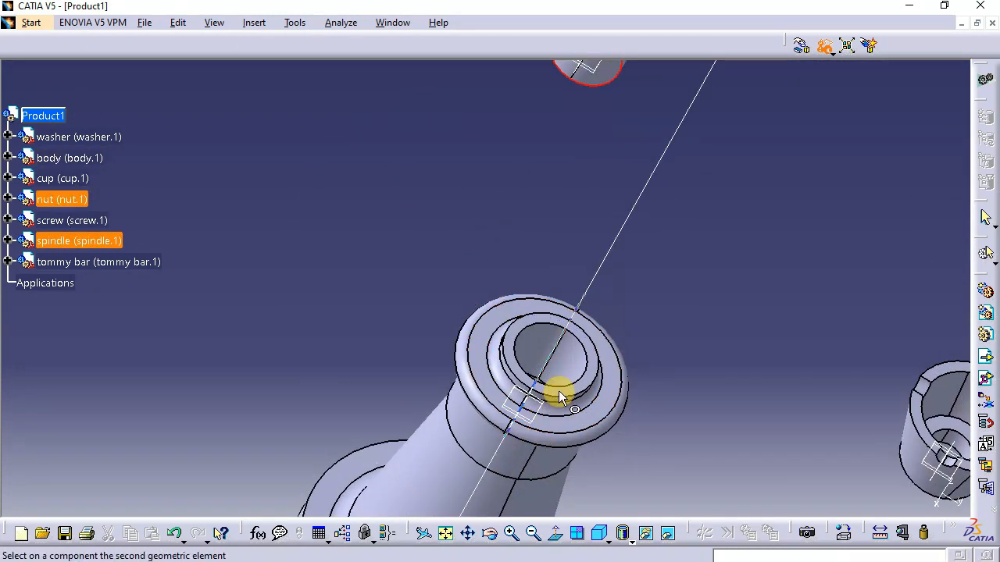
left_click(584, 349)
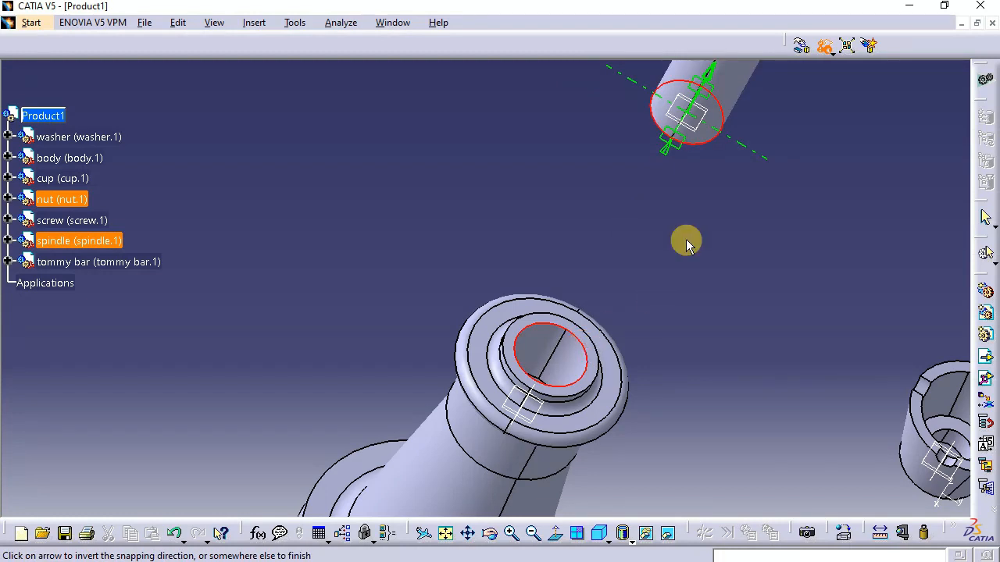
middle_click_drag(645, 198, 624, 147)
left_click(568, 249)
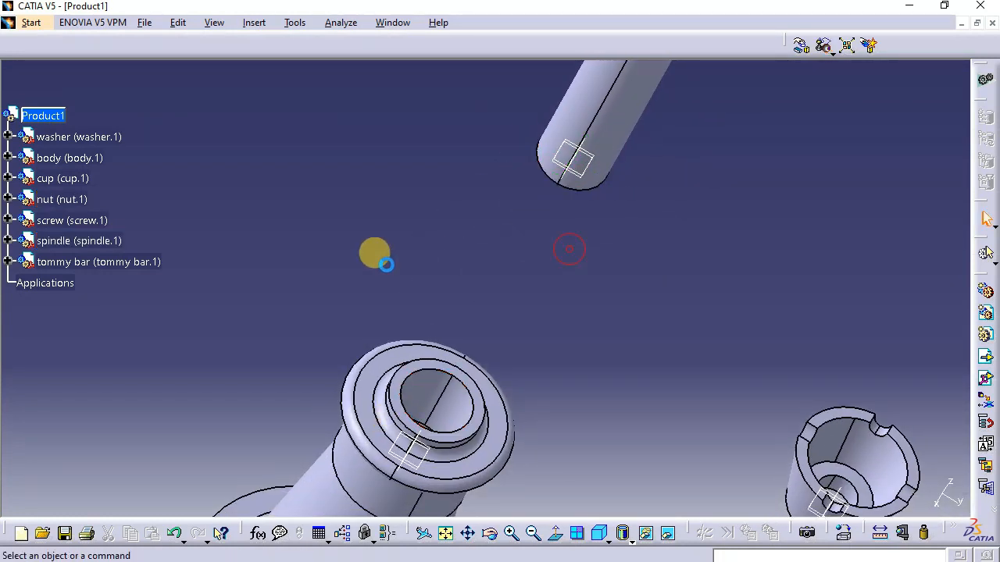
Lower the spindle through the nut into the body, leaving its head just above the nut
middle_click_drag(320, 339, 336, 390)
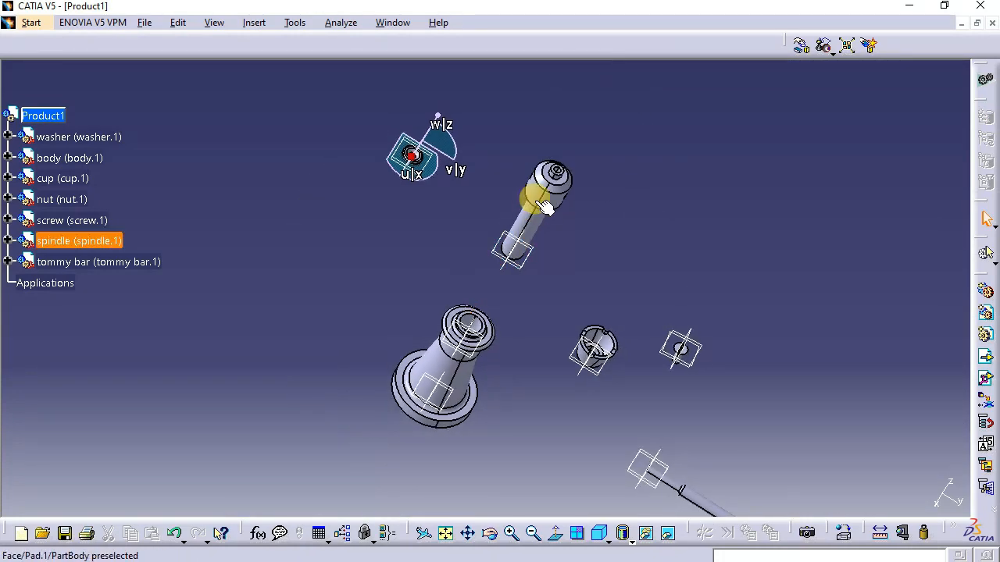
middle_click_drag(504, 273, 473, 149)
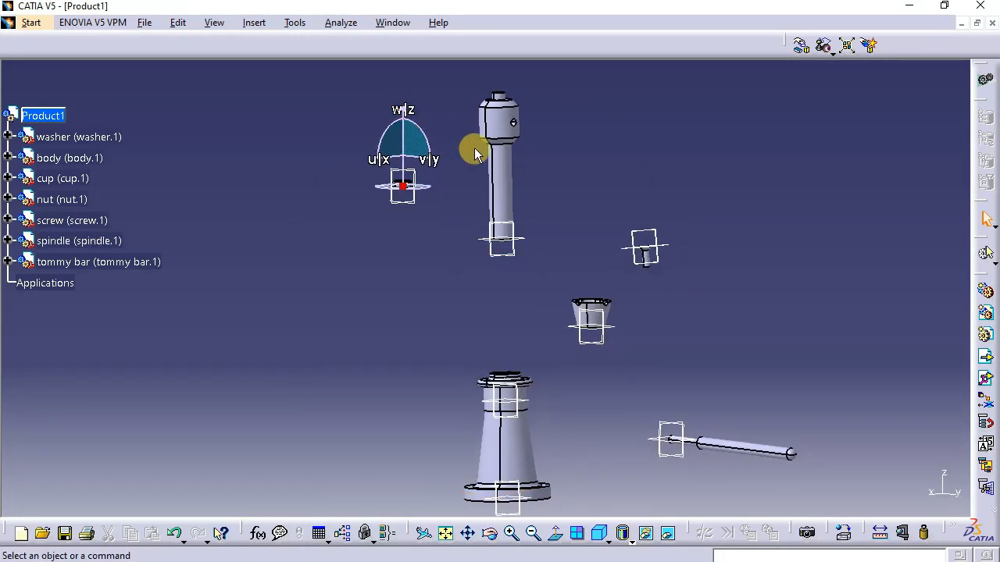
left_click(515, 178)
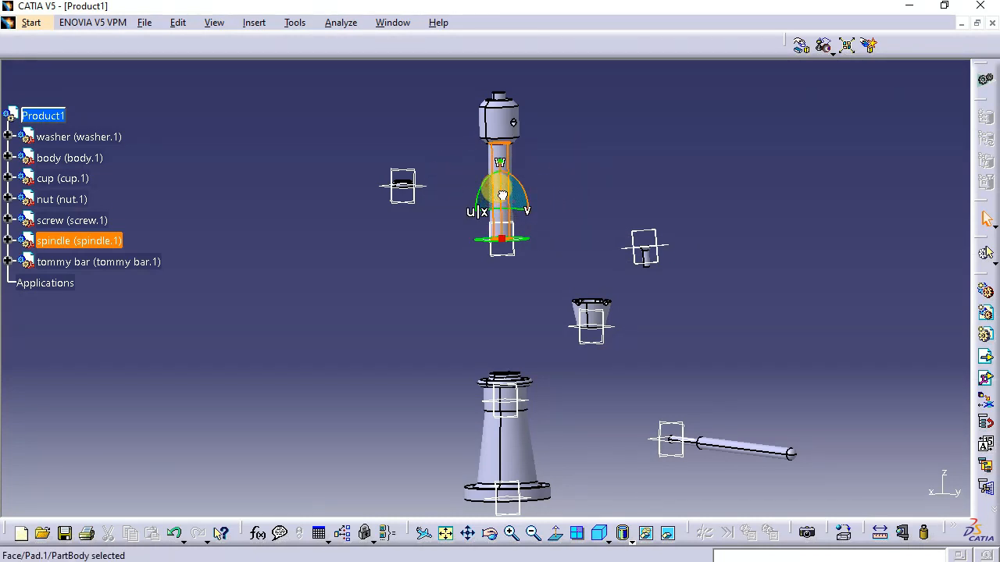
left_click_drag(532, 204, 512, 419)
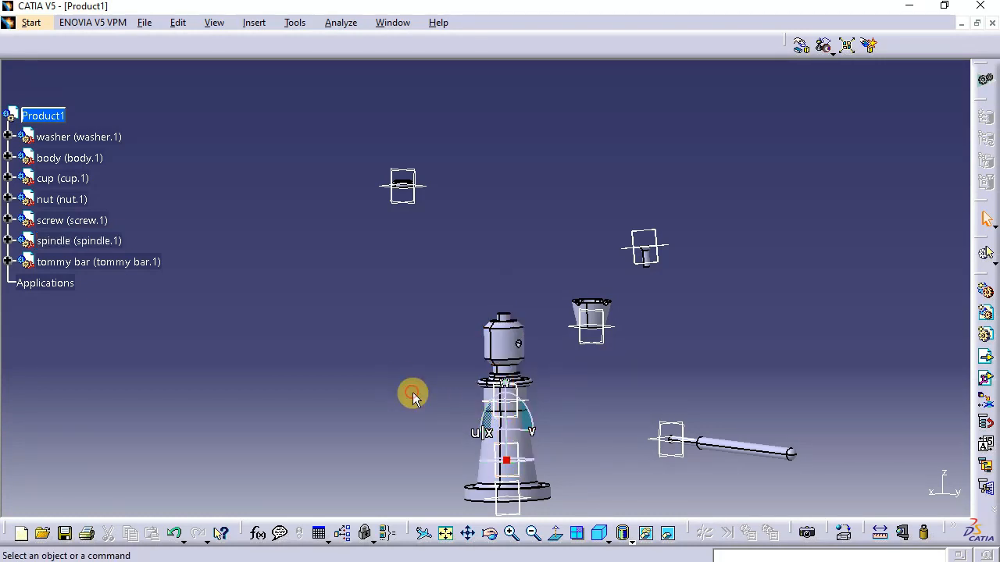
Raise the cup clear of the assembly, to the side of and above the spindle head
middle_click_drag(412, 392, 389, 187)
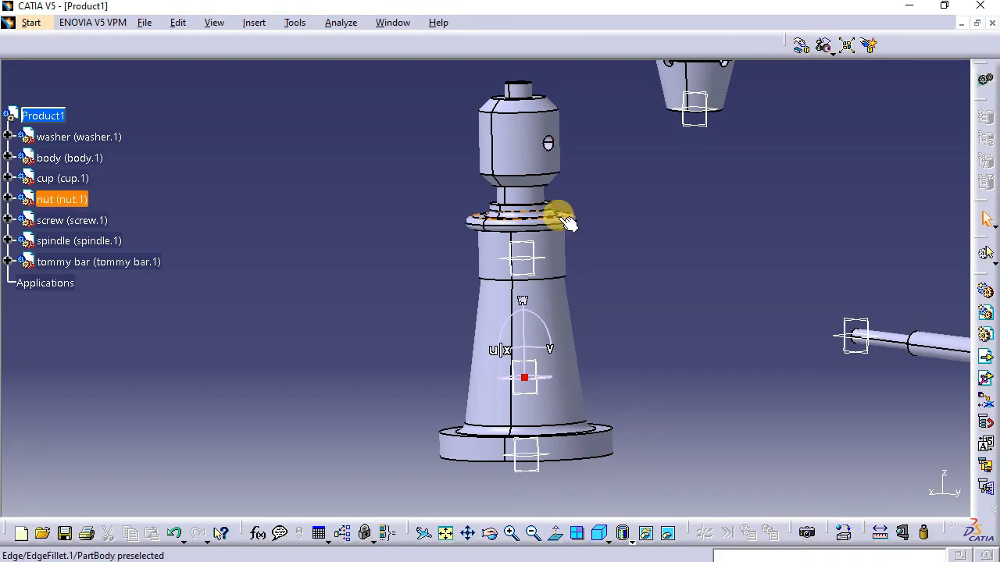
middle_click_drag(554, 216, 465, 331)
middle_click_drag(577, 241, 598, 268)
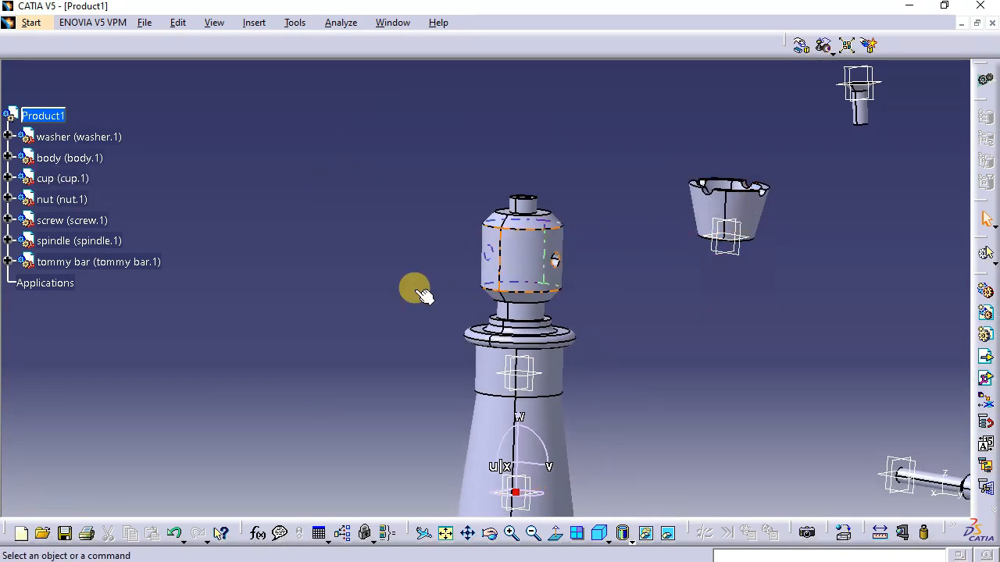
left_click_drag(742, 220, 708, 88)
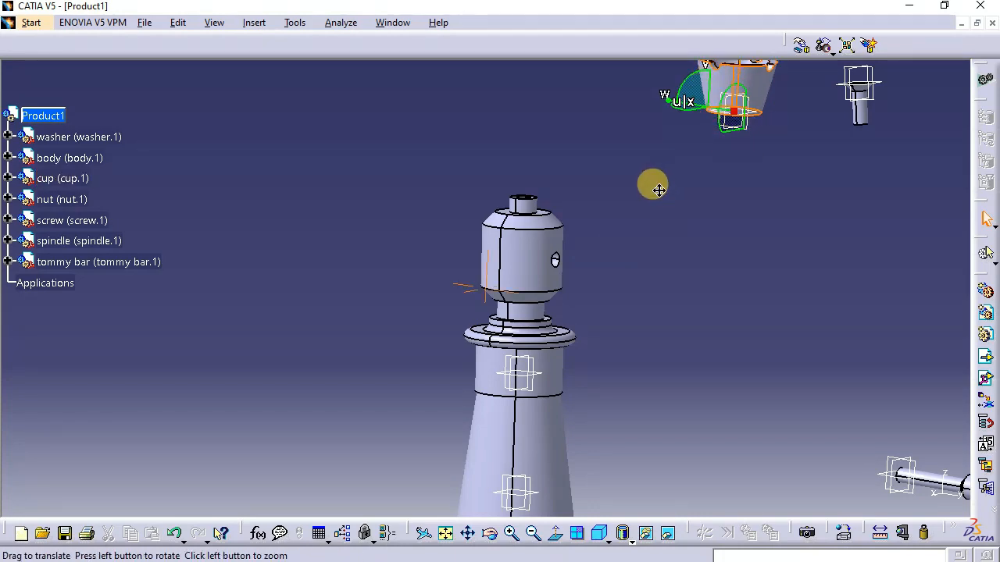
Snap the edge of the cup's bottom hole to the circular edge of the spindle's top boss to align their axes
middle_click_drag(659, 191, 769, 284)
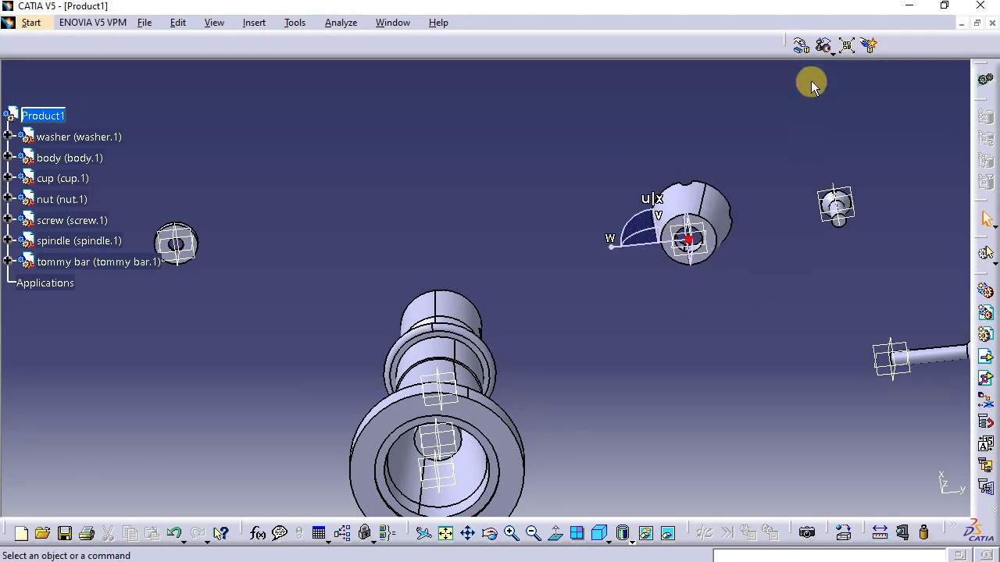
middle_click_drag(787, 144, 624, 306)
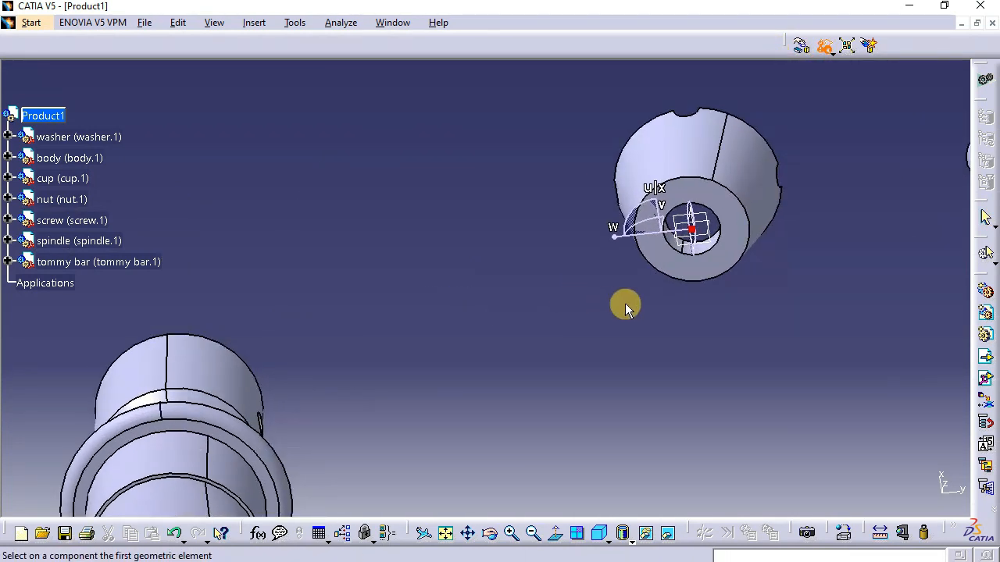
left_click(711, 244)
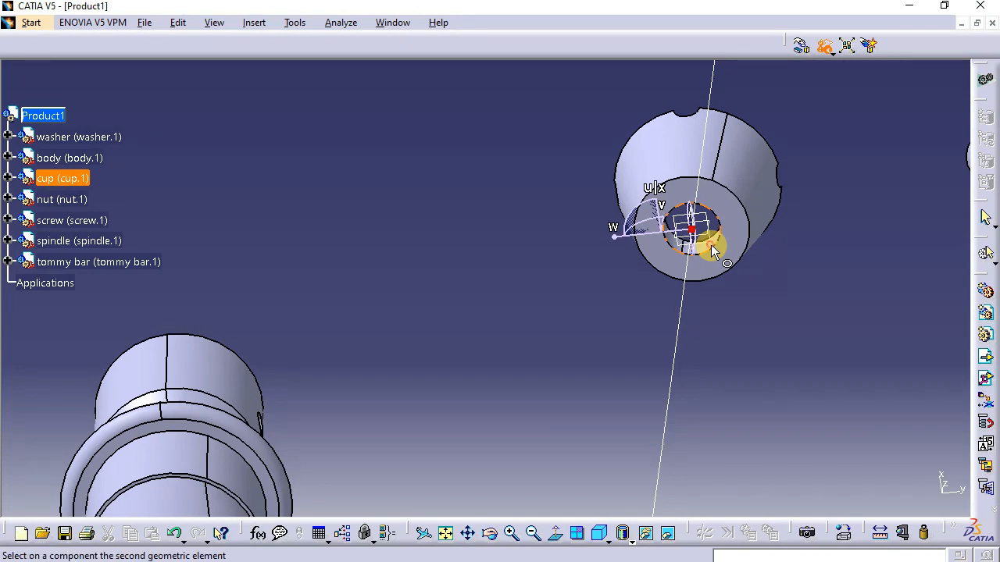
middle_click_drag(312, 223, 633, 293)
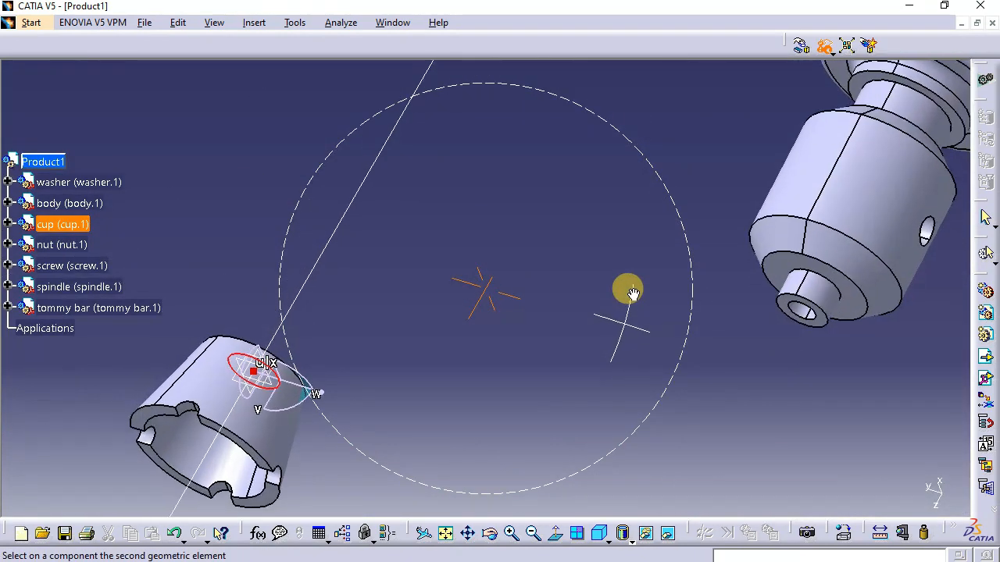
left_click(826, 321)
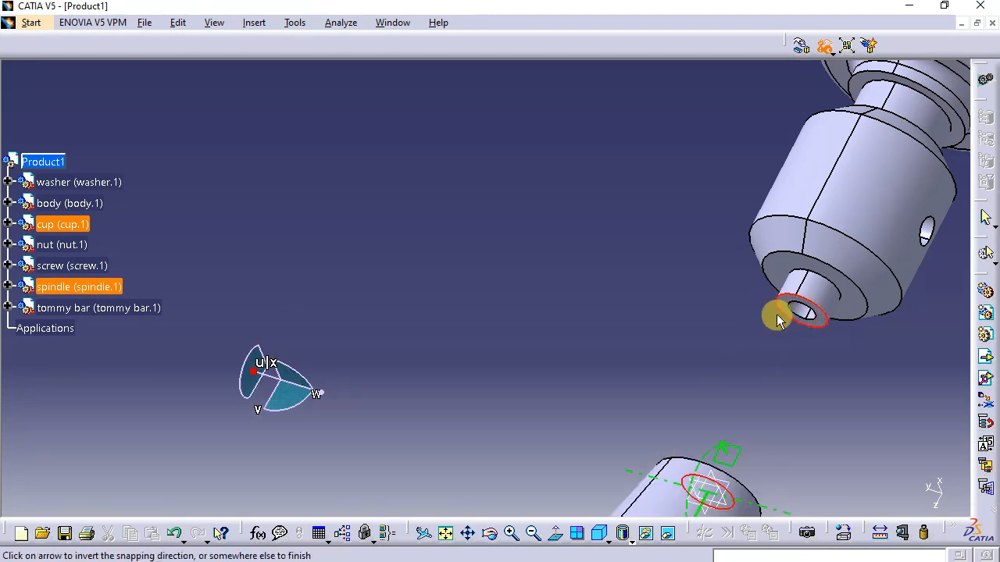
middle_click(693, 427)
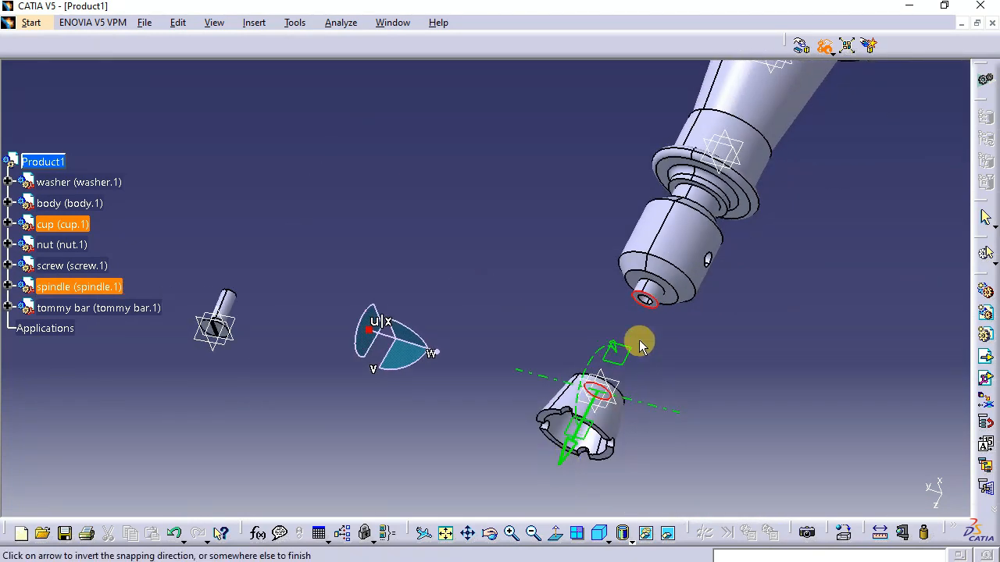
middle_click_drag(641, 347, 552, 236)
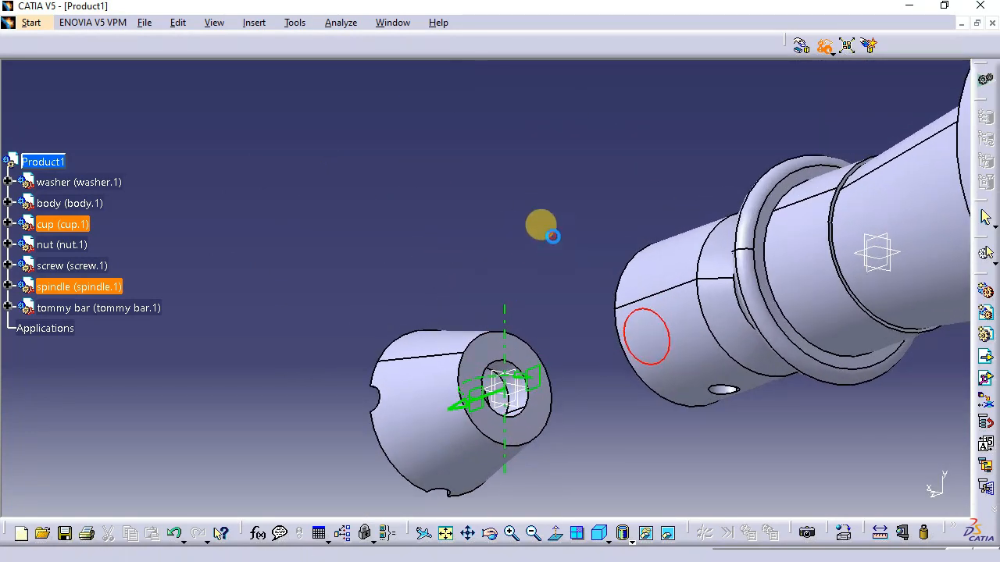
left_click(552, 236)
Snap the cup's bottom face onto the shoulder face around the spindle's top boss
left_click(832, 43)
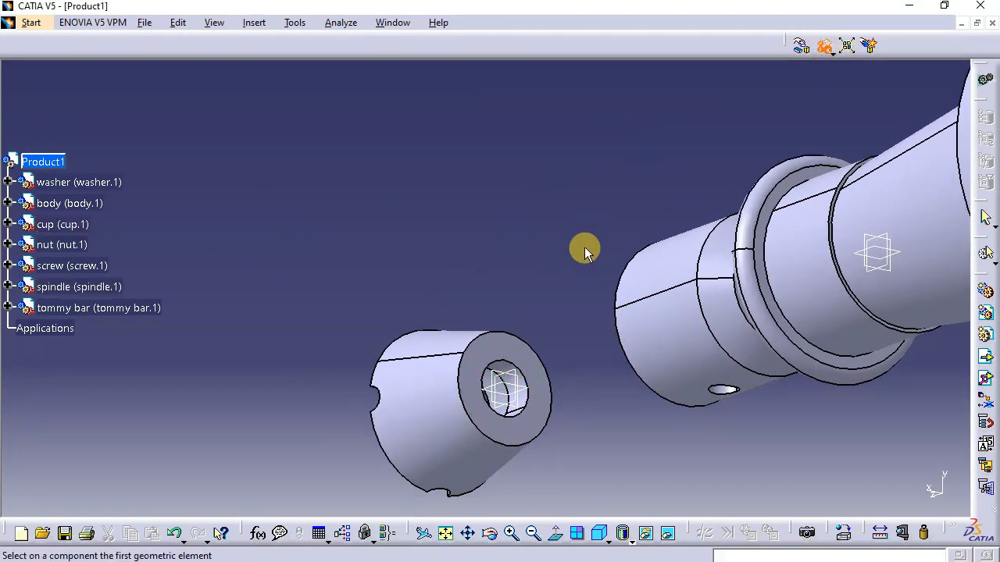
left_click(512, 346)
middle_click_drag(393, 245, 692, 352)
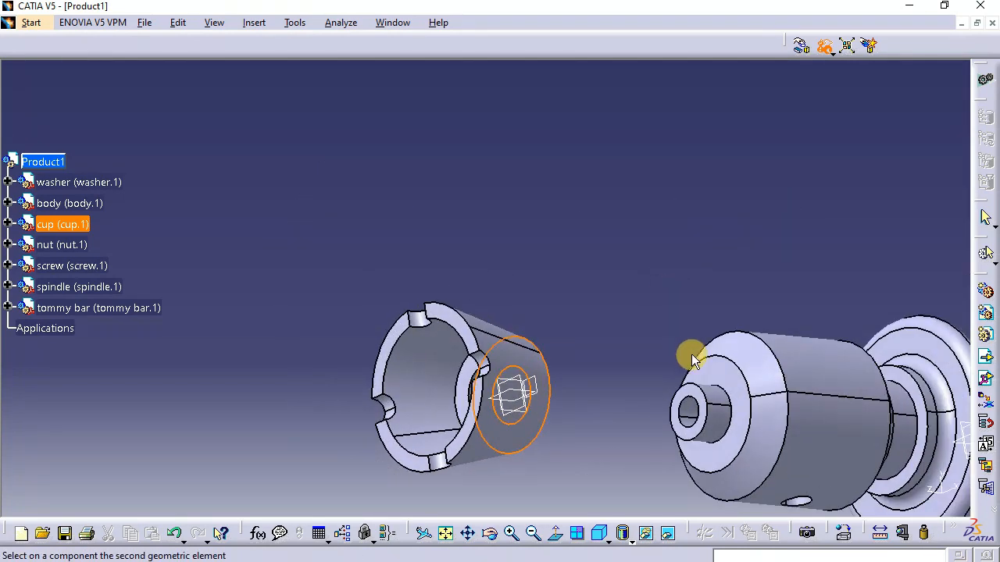
left_click(732, 383)
left_click(508, 243)
Snap the edge of the washer's hole to the circular edge of the spindle's top hole to align their axes
middle_click_drag(508, 243, 579, 348)
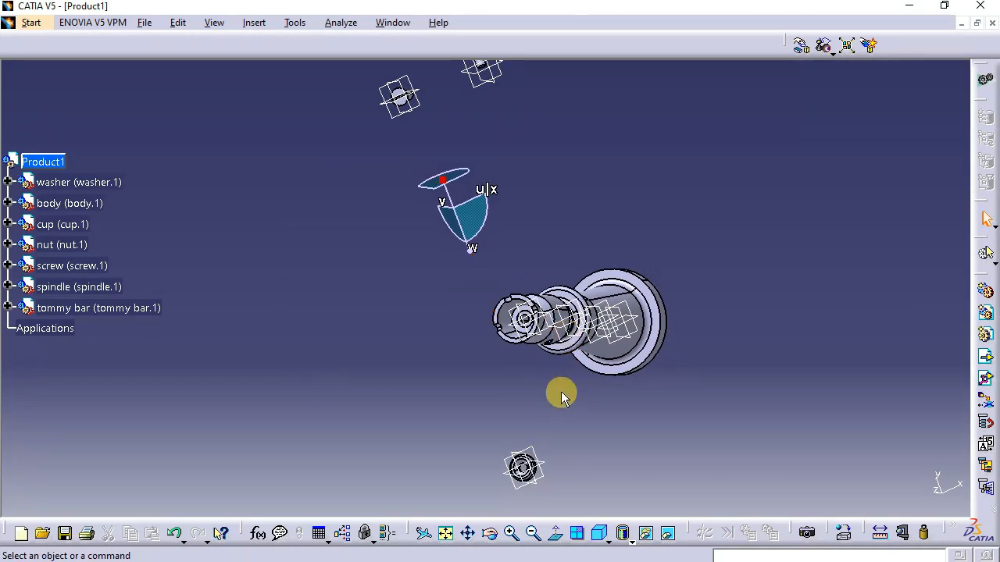
middle_click_drag(561, 396, 512, 230)
left_click(825, 50)
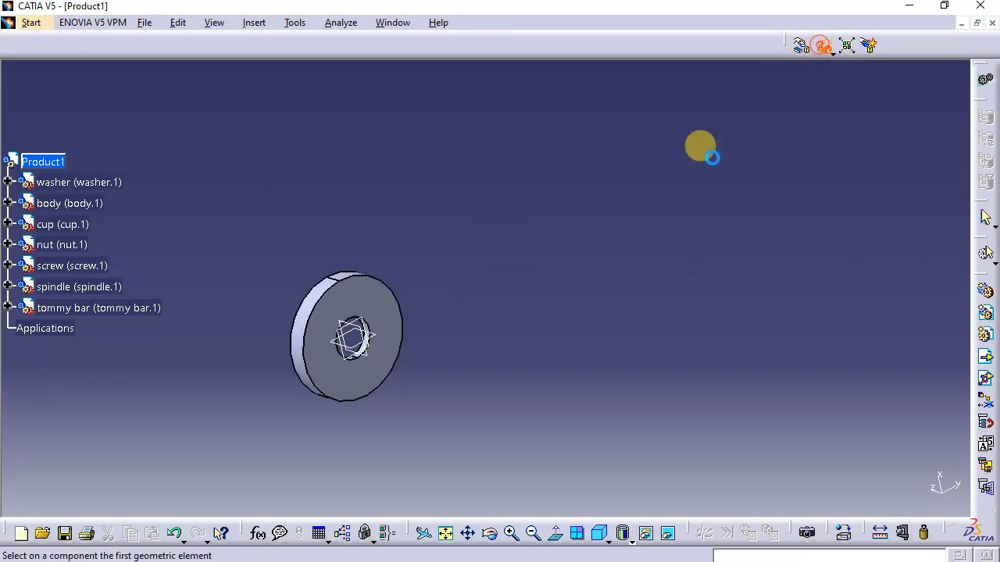
left_click(369, 328)
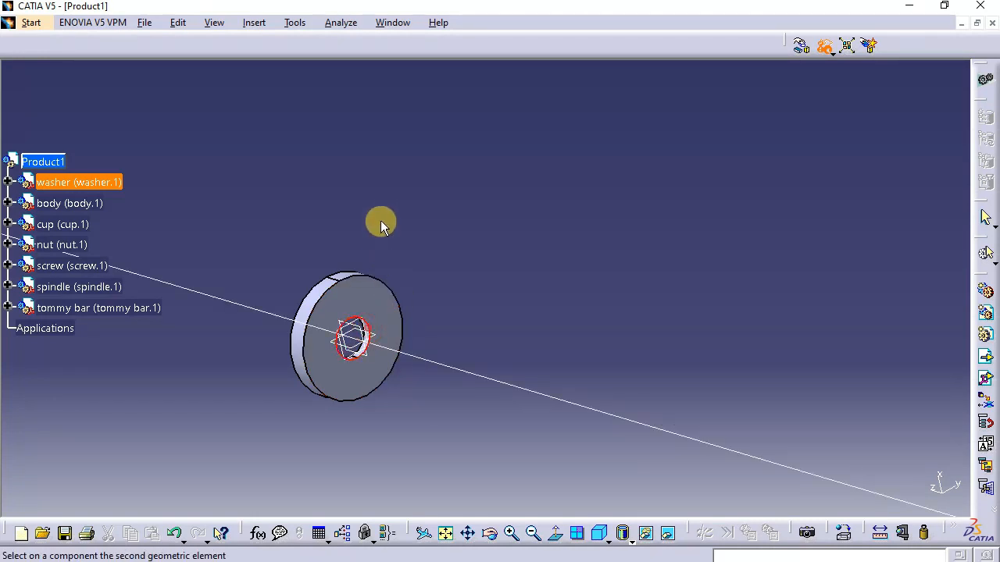
middle_click_drag(380, 219, 473, 268)
left_click(622, 206)
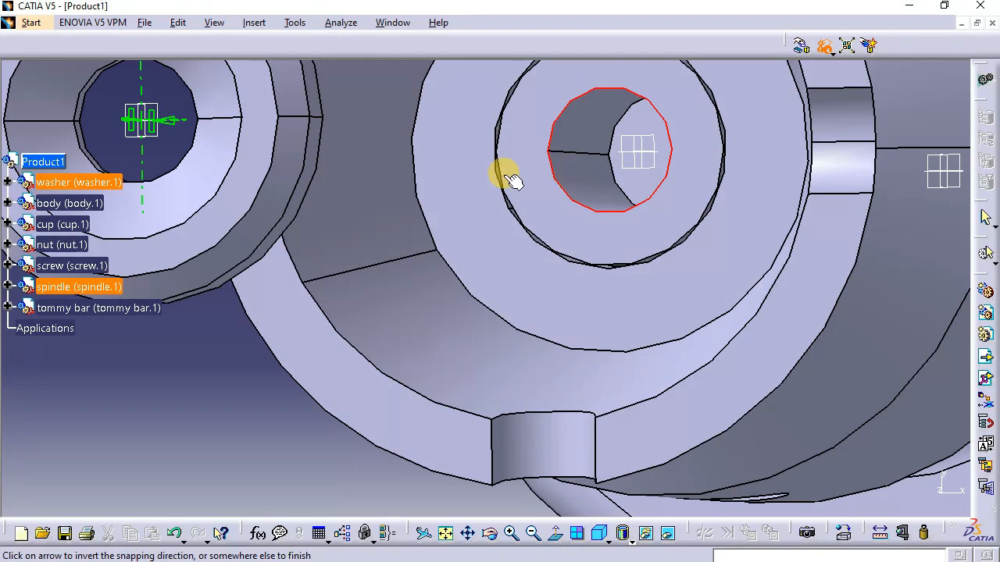
middle_click_drag(511, 180, 537, 289)
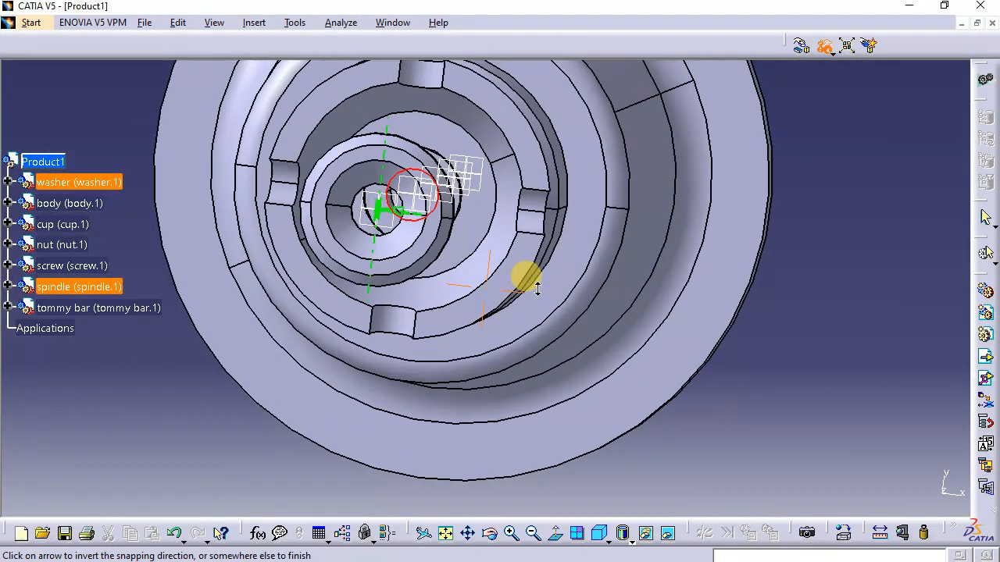
middle_click_drag(381, 259, 305, 231)
middle_click_drag(535, 198, 267, 192)
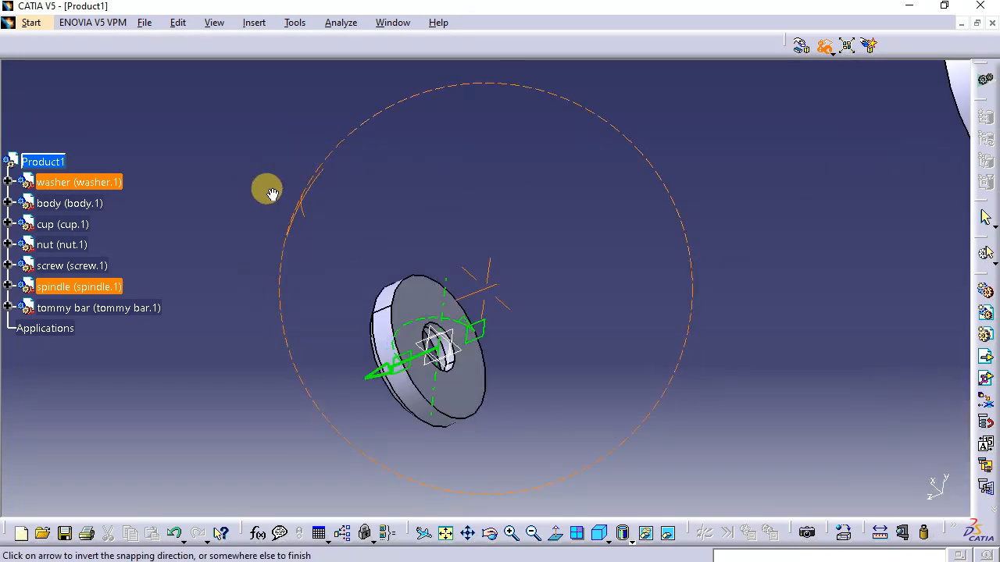
left_click(606, 210)
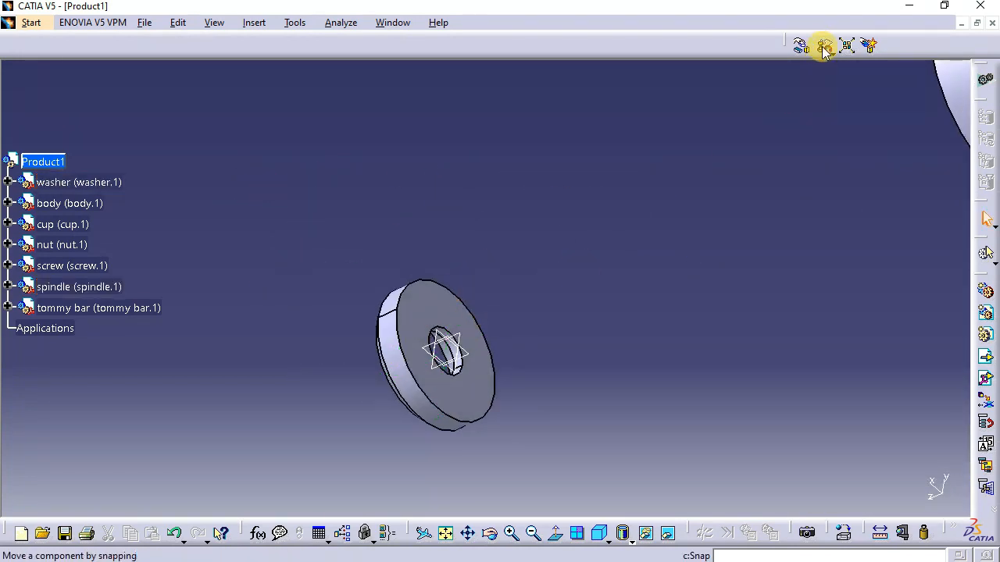
Snap the washer's flat bottom face onto the end face of the spindle's top boss inside the cup
left_click(448, 306)
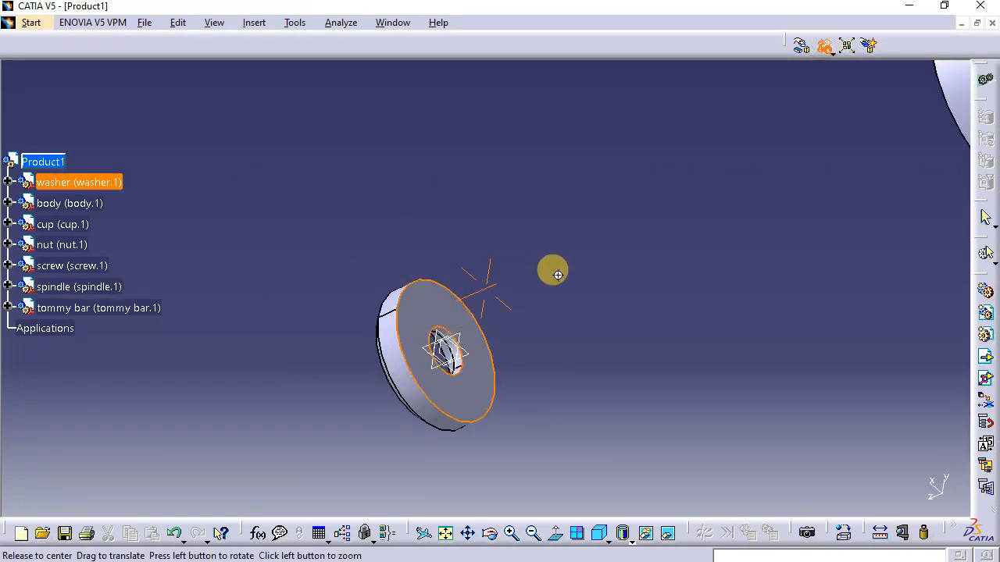
middle_click_drag(551, 270, 783, 226)
middle_click_drag(643, 197, 627, 154)
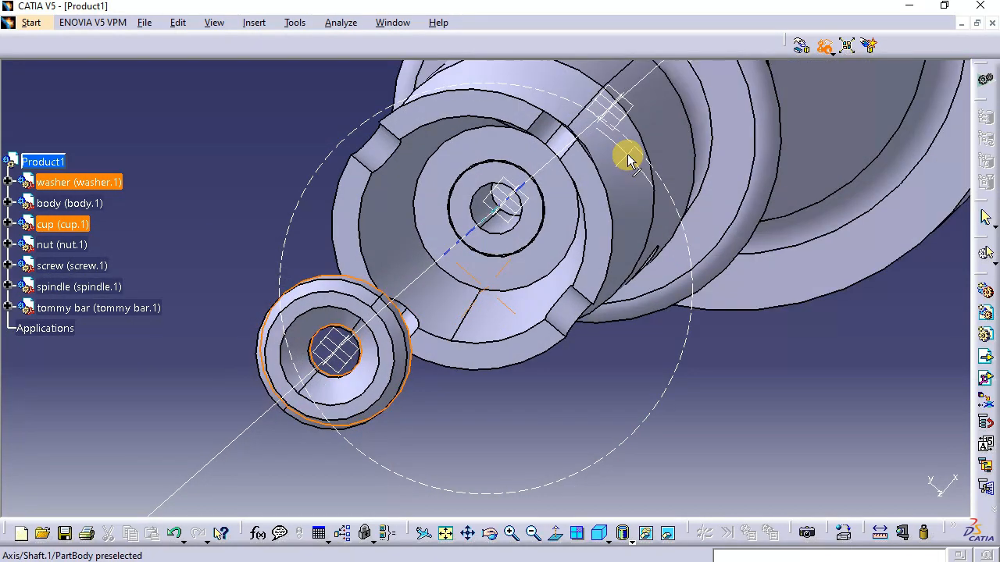
left_click(535, 220)
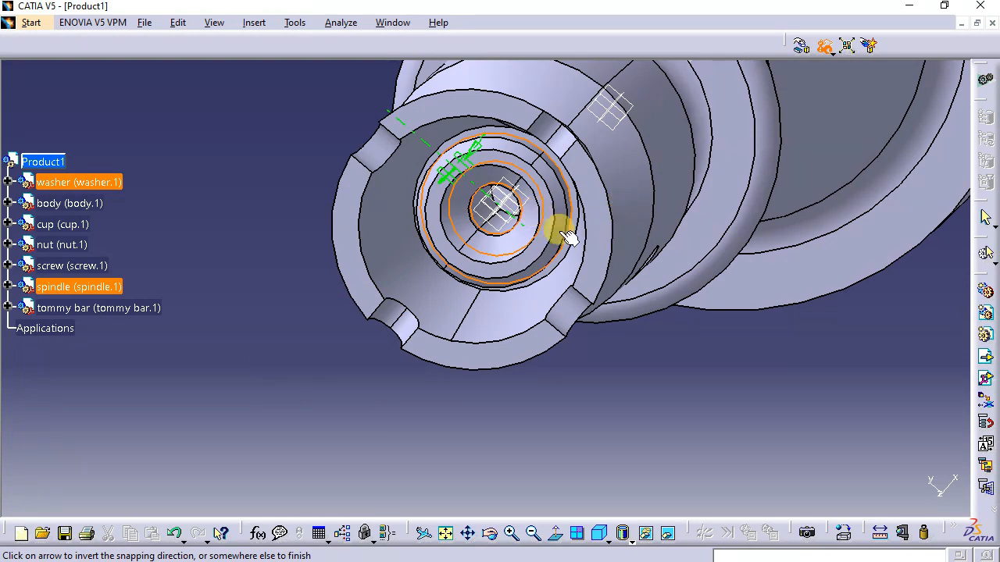
left_click(245, 148)
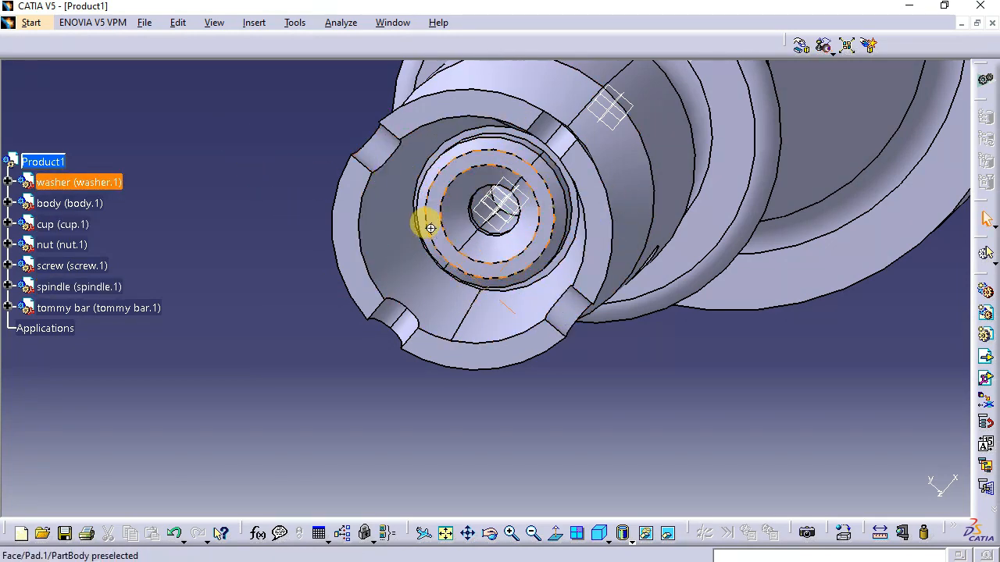
Move the screw clear of the assembly, above the open end of the cup
middle_click_drag(424, 221, 372, 424)
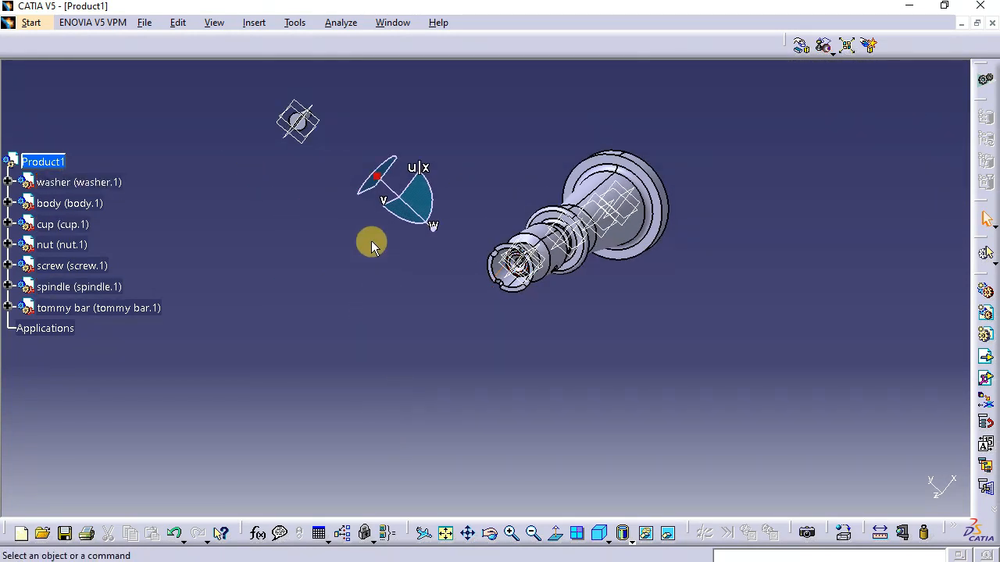
middle_click_drag(355, 231, 542, 268)
left_click_drag(389, 270, 378, 190)
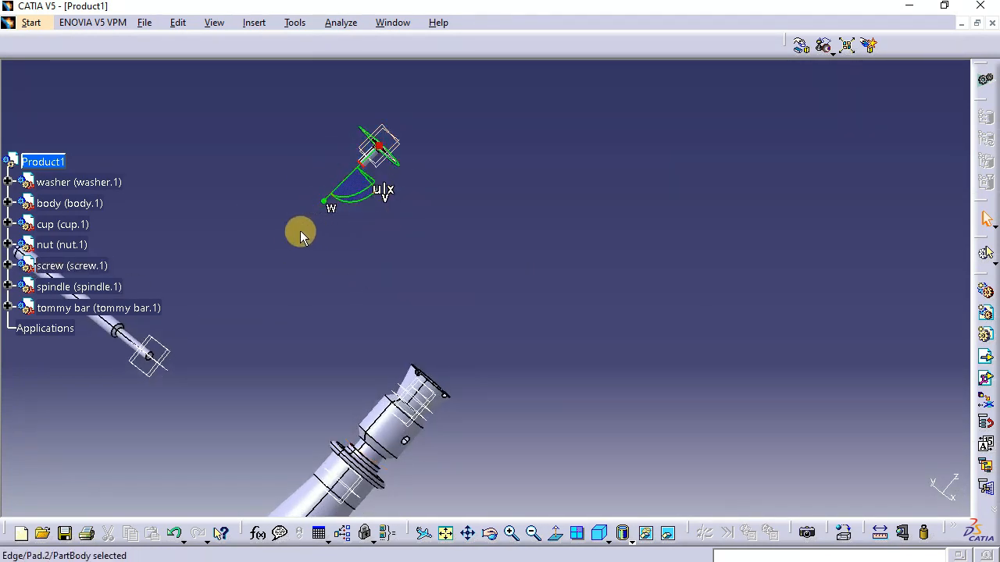
Snap the screw's shank to the inner edge of the washer's countersunk hole to align their axes
middle_click_drag(280, 220, 546, 130)
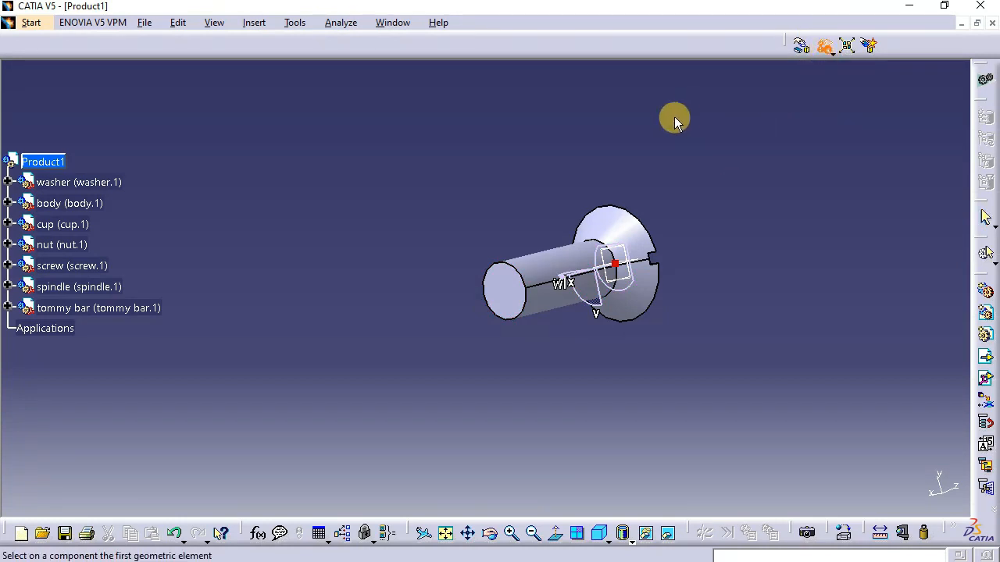
left_click(519, 283)
middle_click_drag(539, 214, 554, 170)
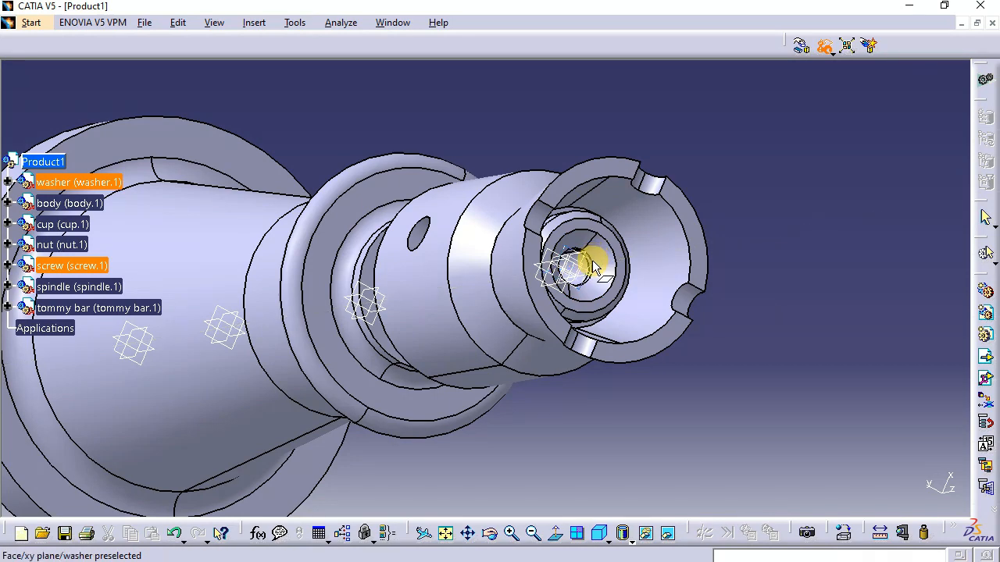
middle_click_drag(588, 266, 804, 166)
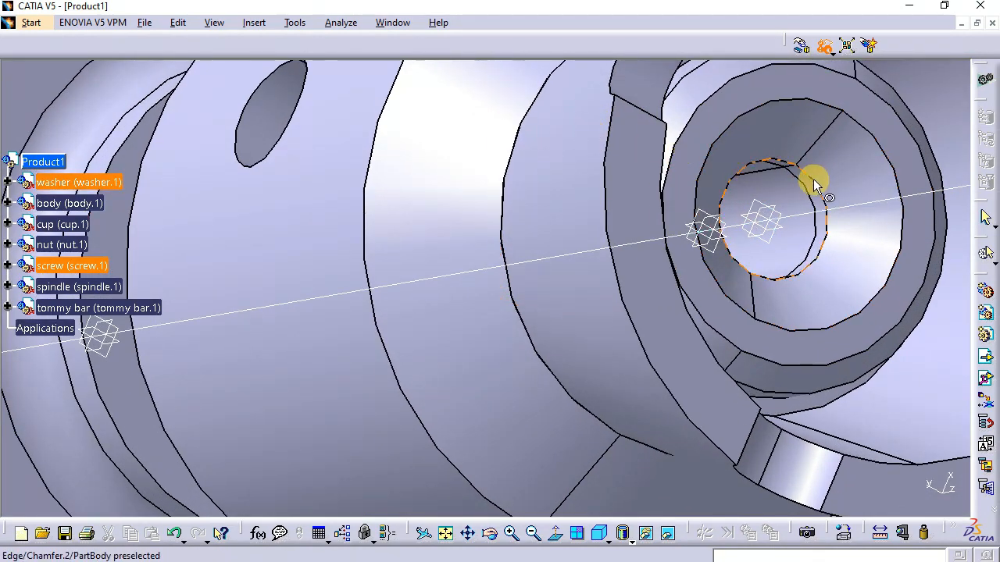
left_click(813, 179)
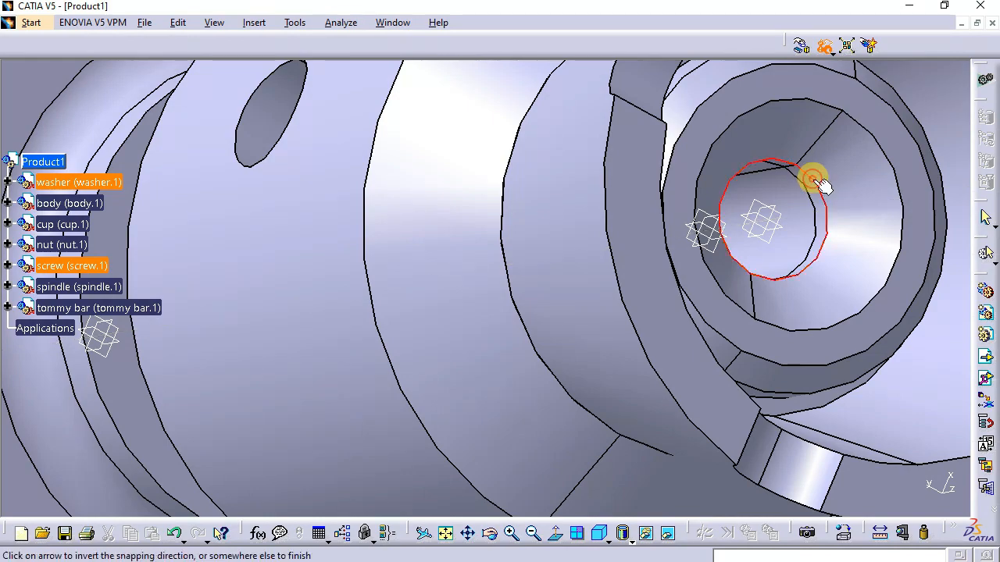
middle_click_drag(813, 178, 637, 304)
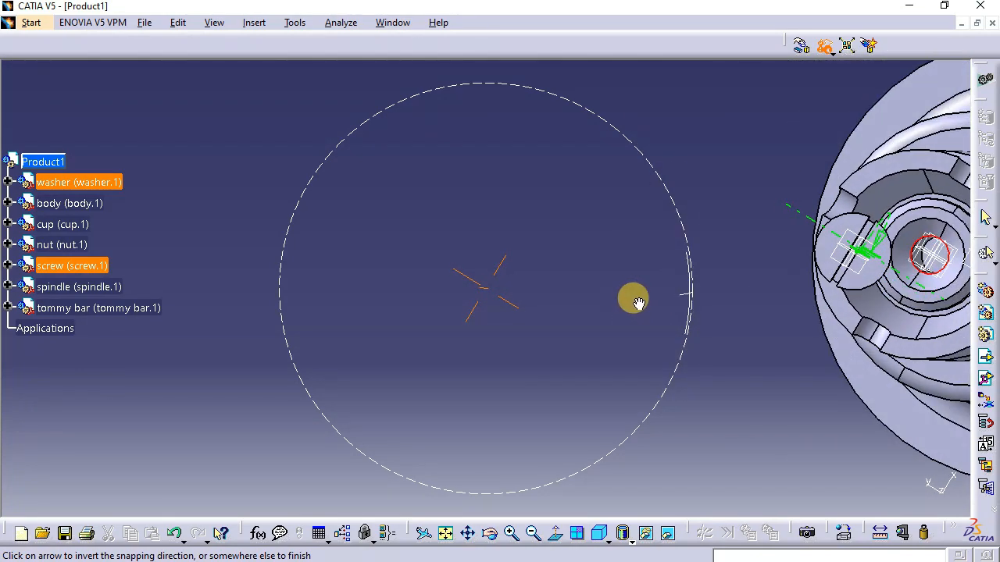
middle_click_drag(655, 262, 164, 176)
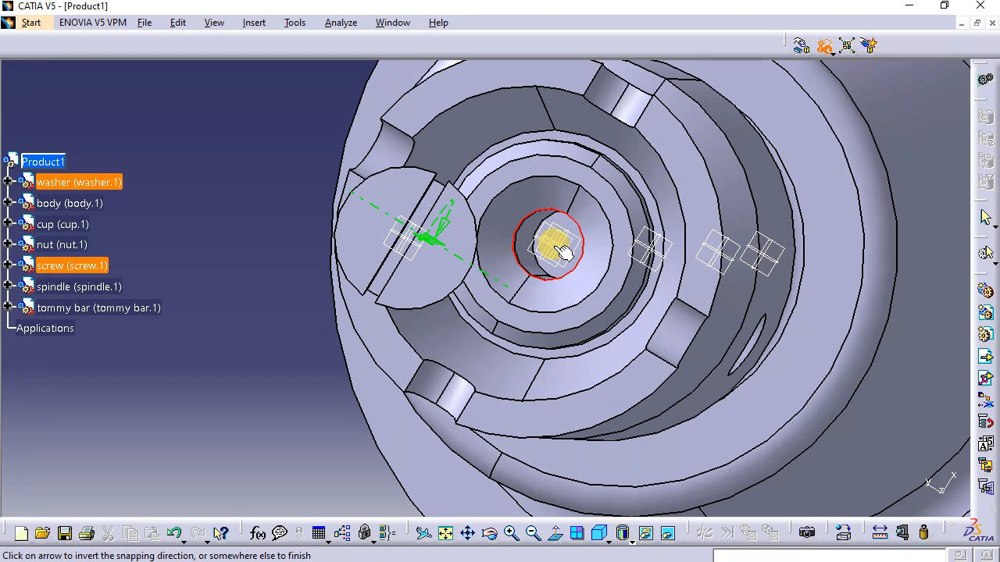
left_click(237, 169)
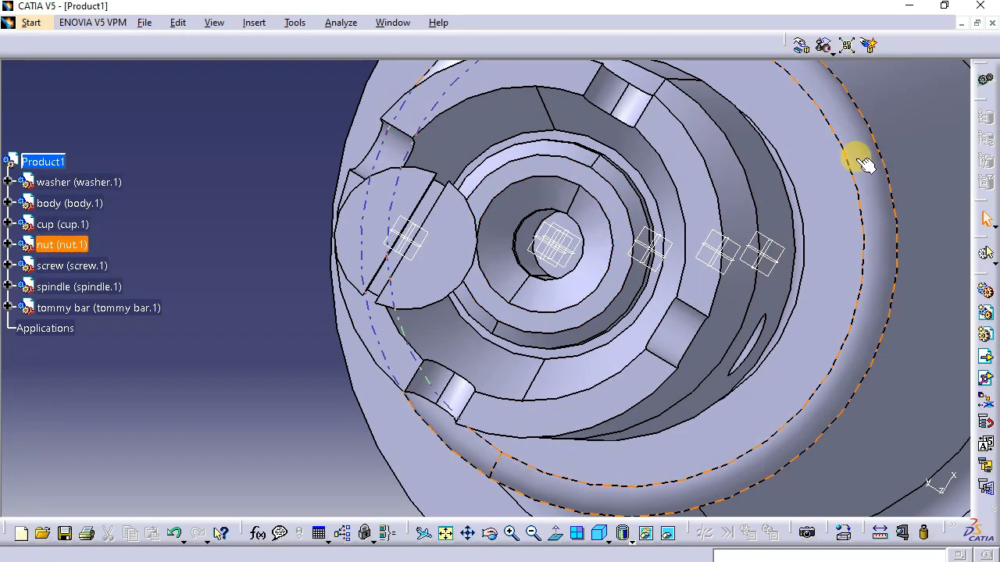
Snap the screw's slotted head face onto the washer's top face to seat the screw in the countersink
left_click(820, 44)
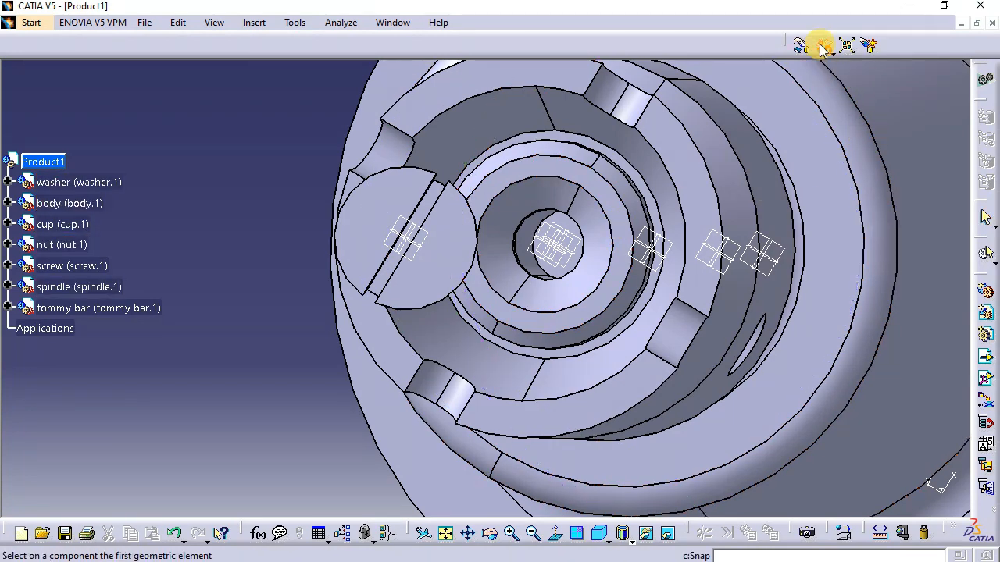
left_click(448, 236)
left_click(621, 230)
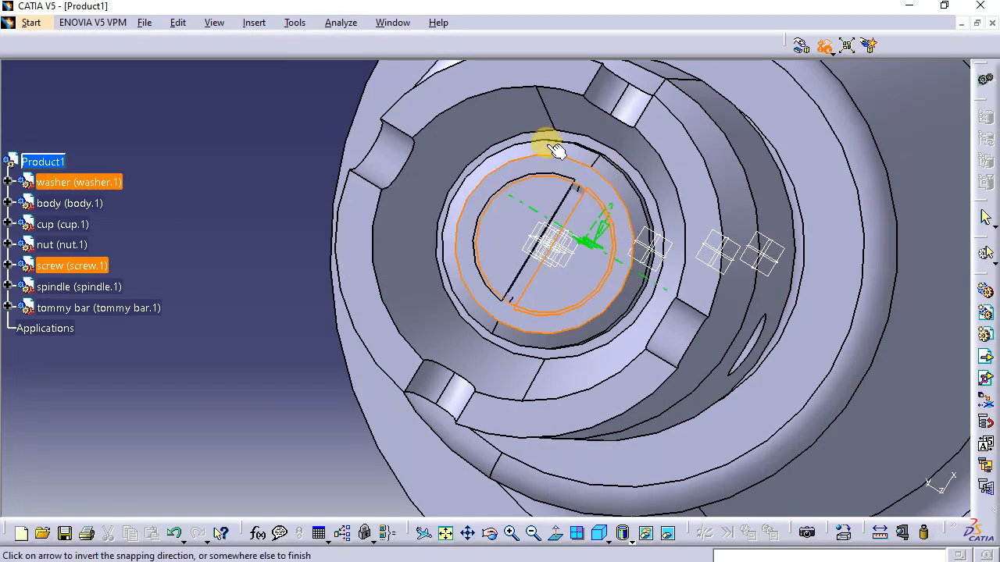
left_click(240, 217)
Snap the thin end of the tommy bar to the cross hole in the spindle head to align their axes
middle_click_drag(217, 217, 191, 233)
middle_click_drag(719, 239, 716, 241)
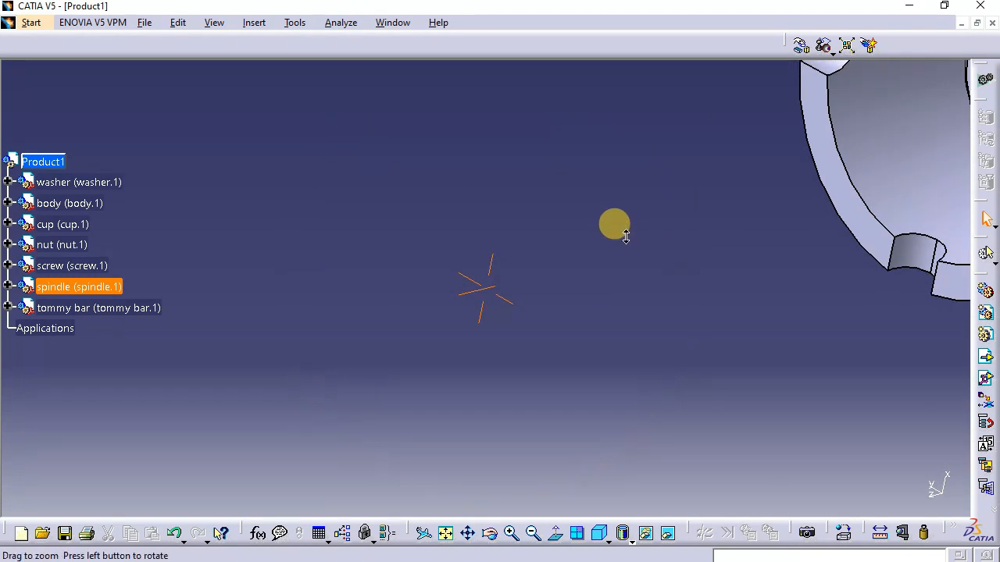
middle_click_drag(773, 200, 388, 314)
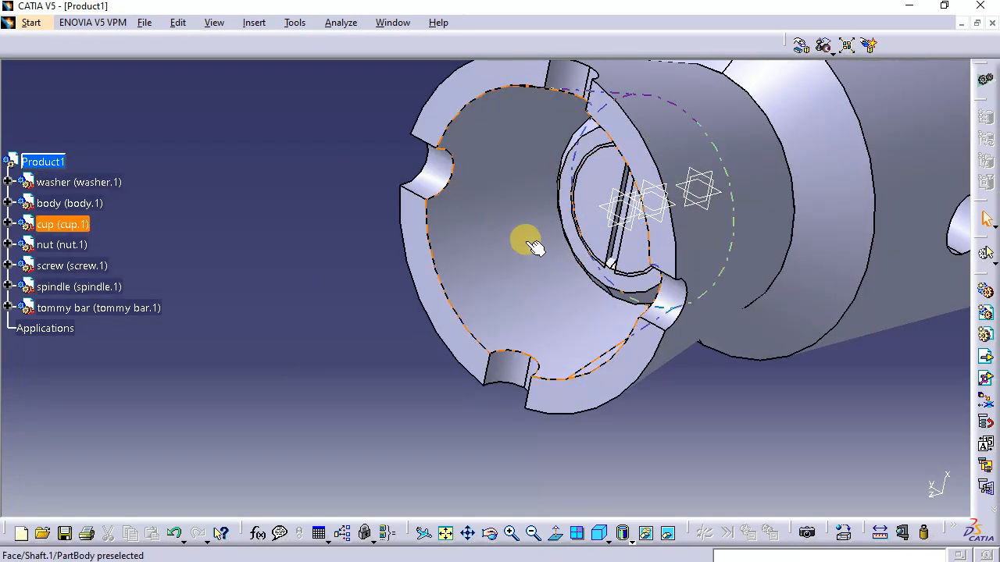
middle_click_drag(529, 238, 885, 187)
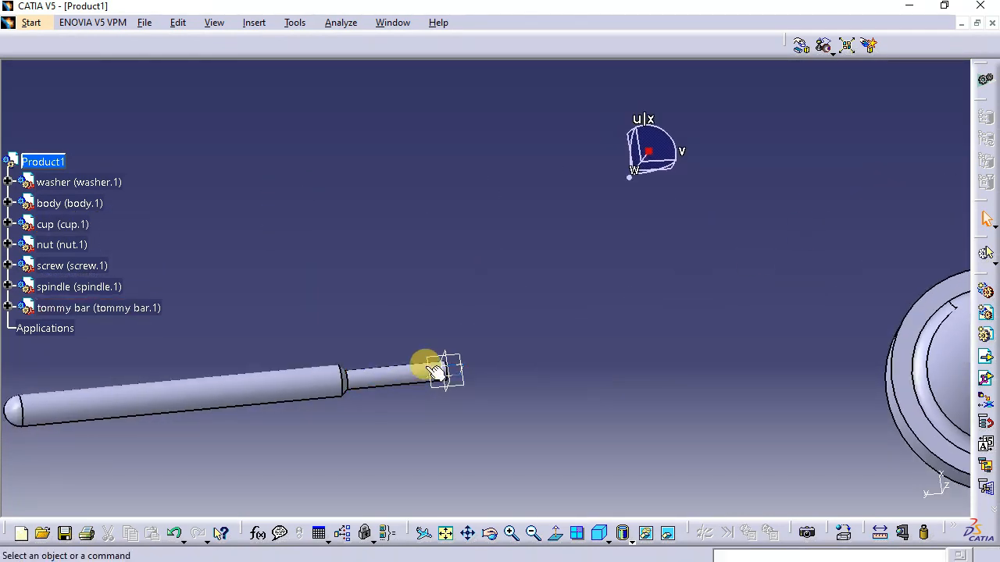
middle_click_drag(499, 355, 364, 323)
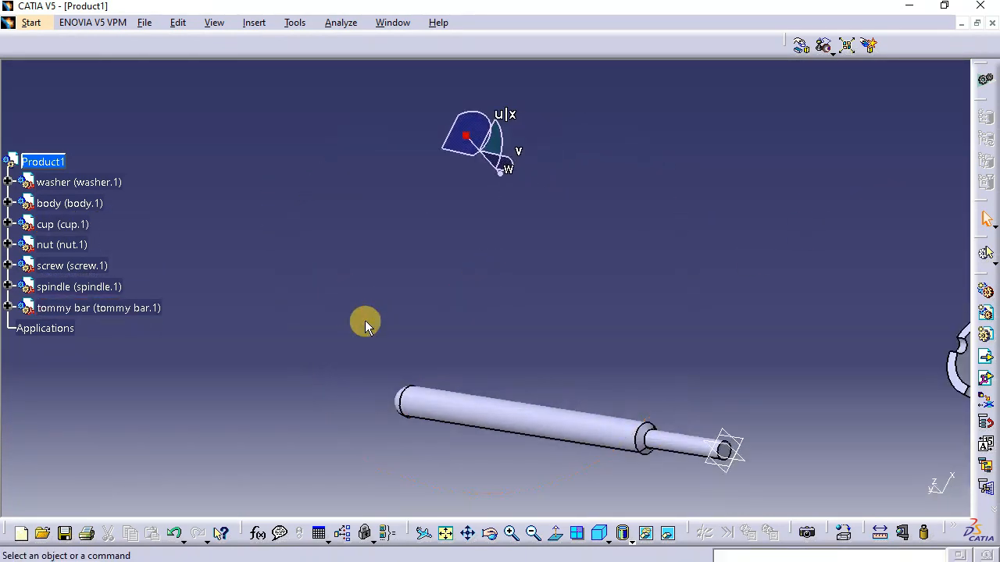
left_click(823, 45)
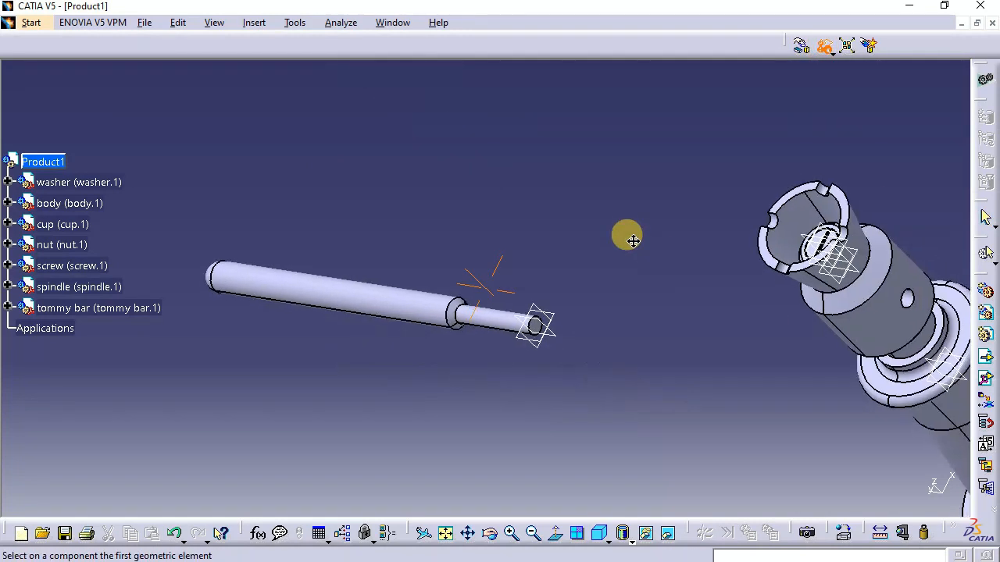
middle_click_drag(629, 234, 639, 154)
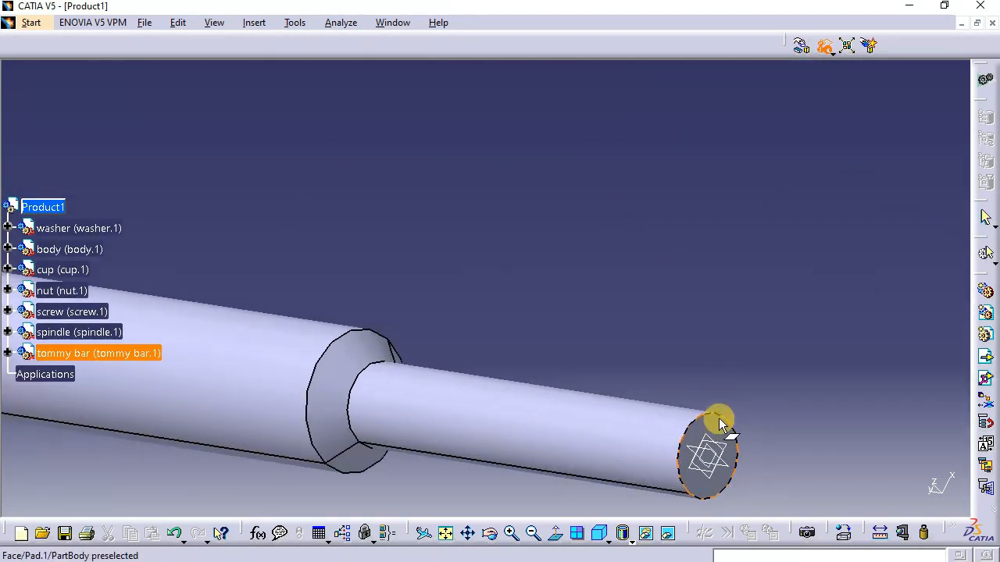
middle_click_drag(722, 411, 373, 239)
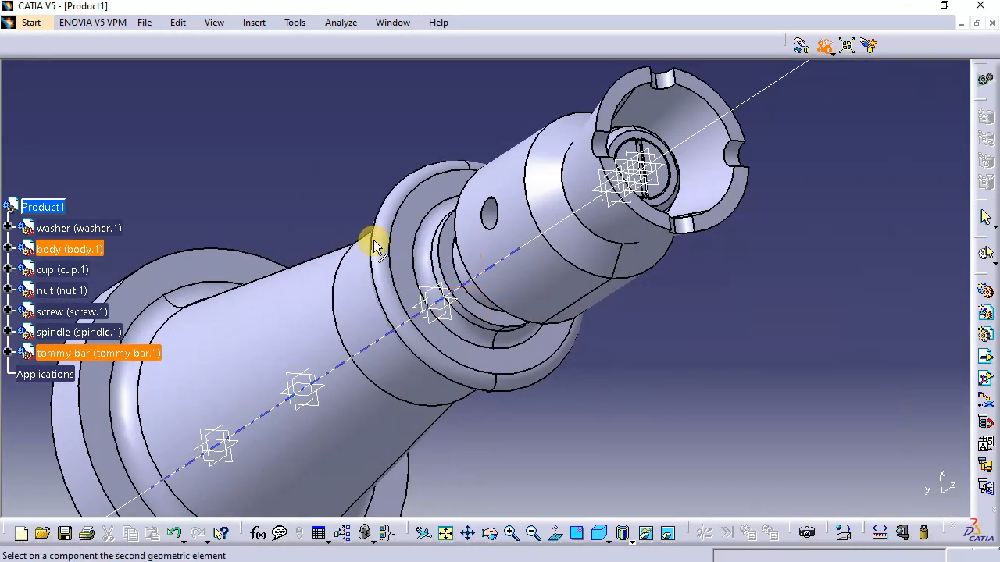
left_click(490, 220)
middle_click_drag(424, 196, 407, 356)
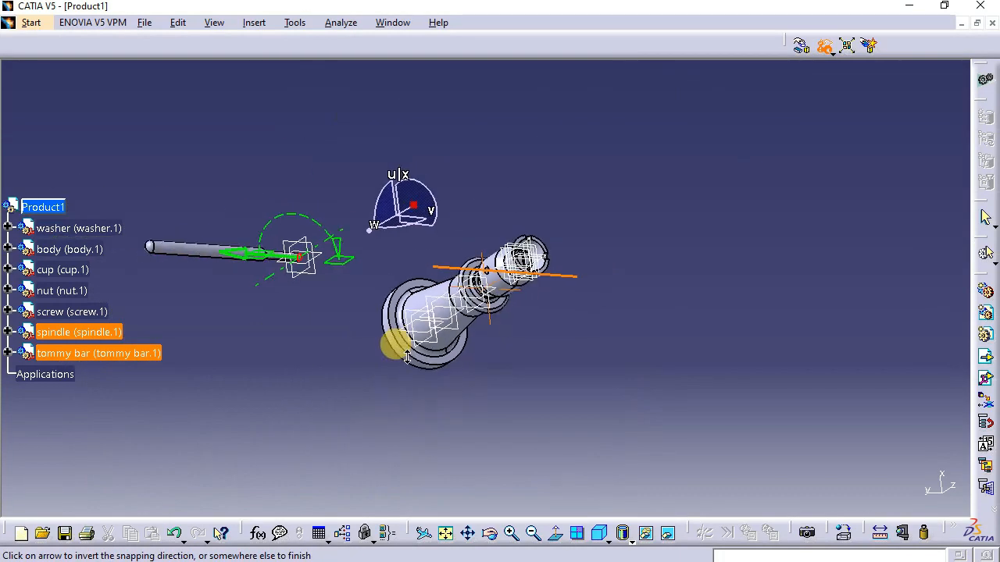
middle_click_drag(422, 139, 431, 196)
left_click(624, 340)
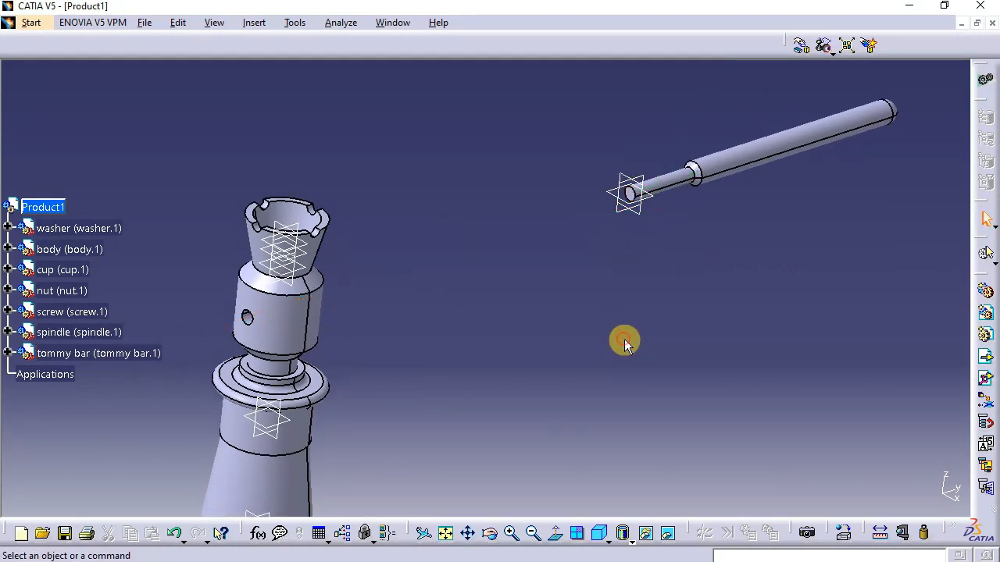
Slide the tommy bar along its axis until its thin end sits inside the spindle head's cross hole
left_click(763, 146)
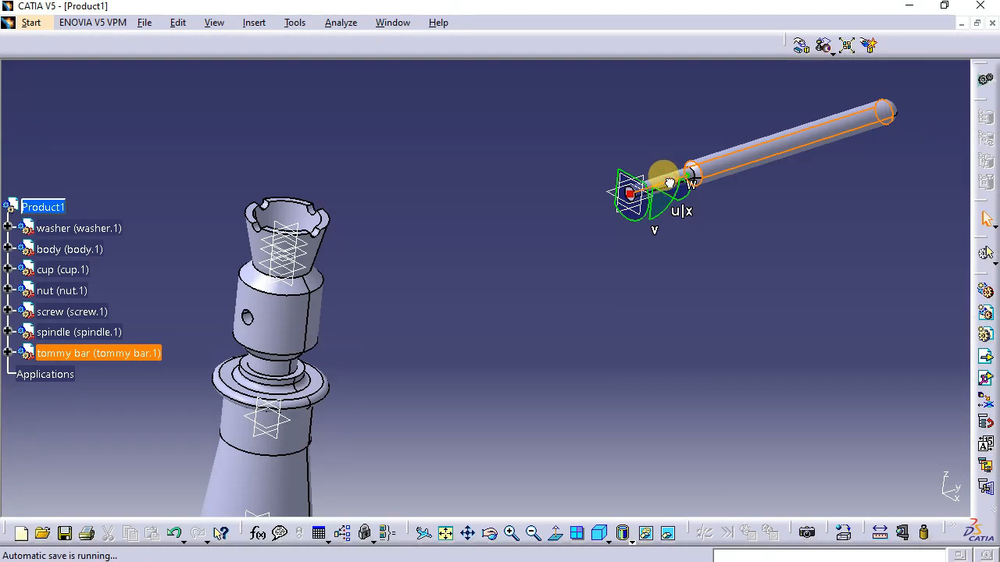
left_click_drag(670, 184, 316, 327)
middle_click_drag(372, 333, 353, 263)
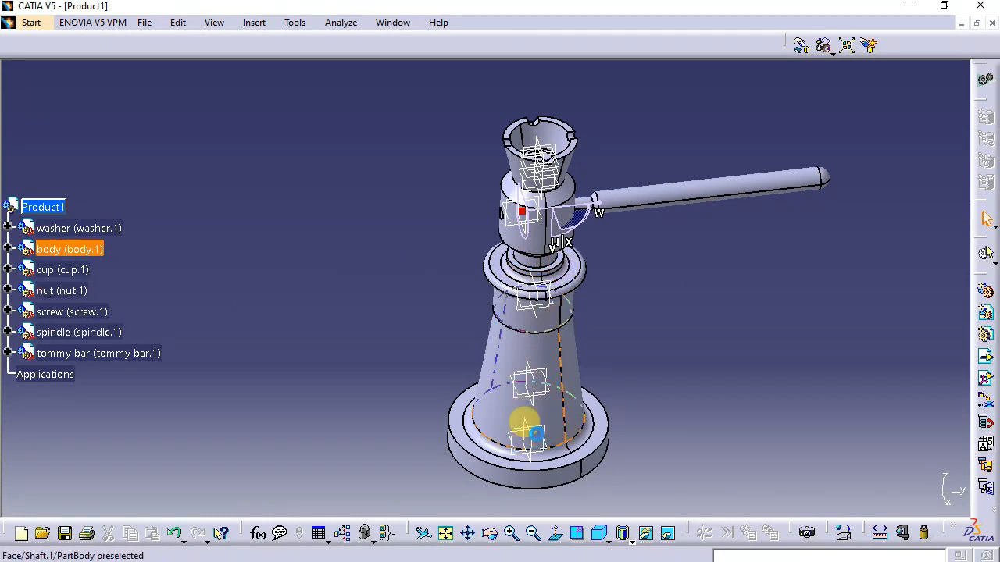
Hide the body's reference planes at the base of the screw jack one by one
right_click(536, 434)
left_click(888, 351)
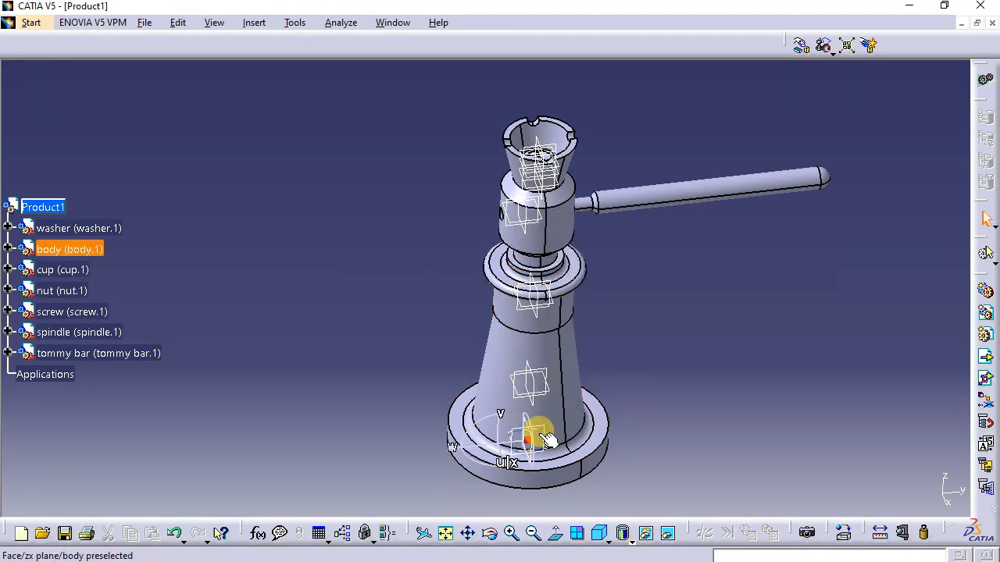
right_click(549, 440)
left_click(623, 259)
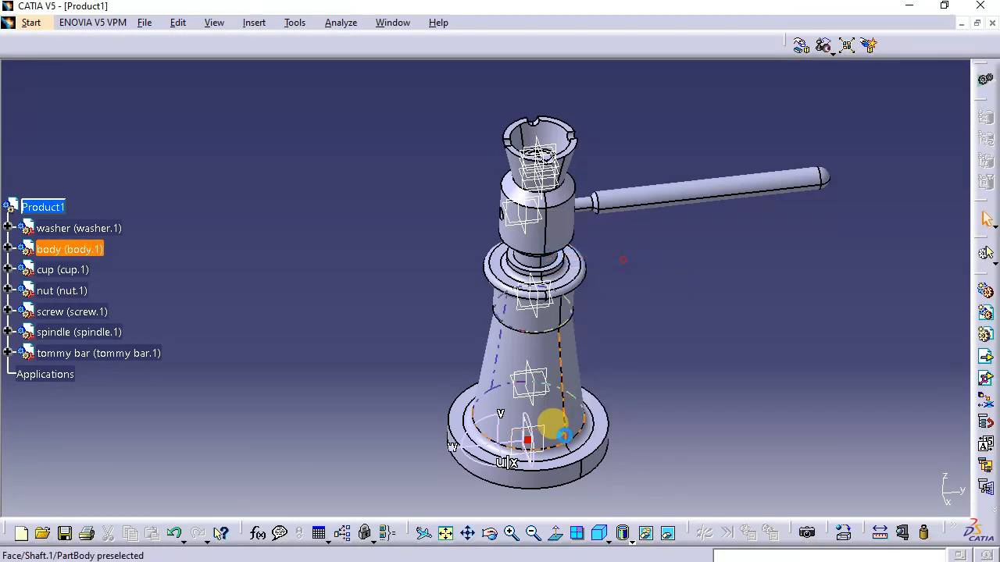
right_click(542, 433)
left_click(590, 257)
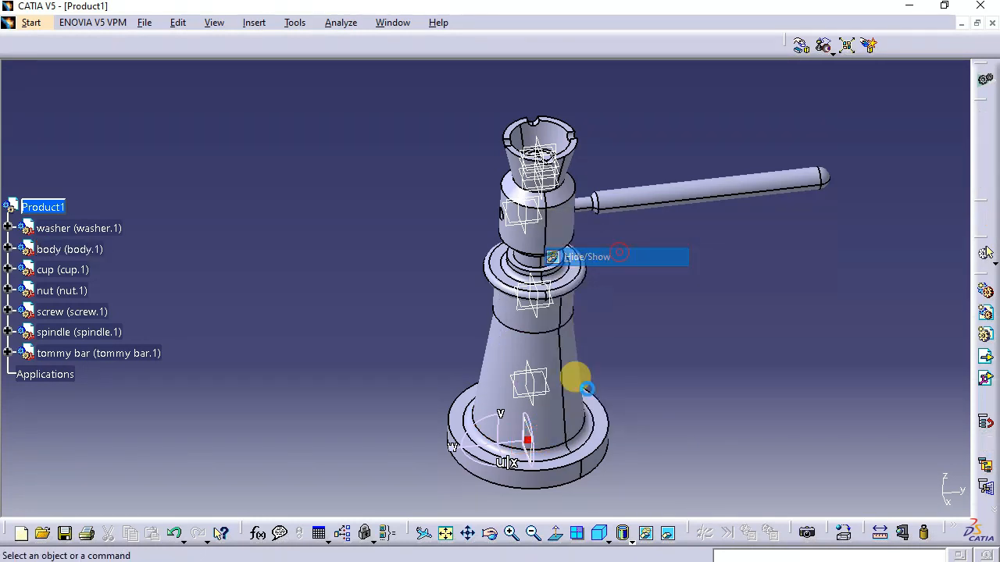